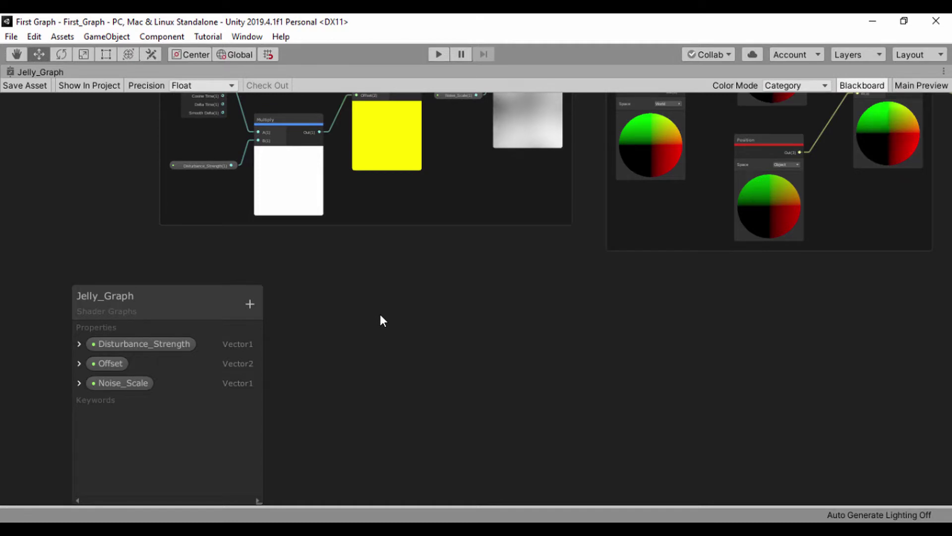
key("space")
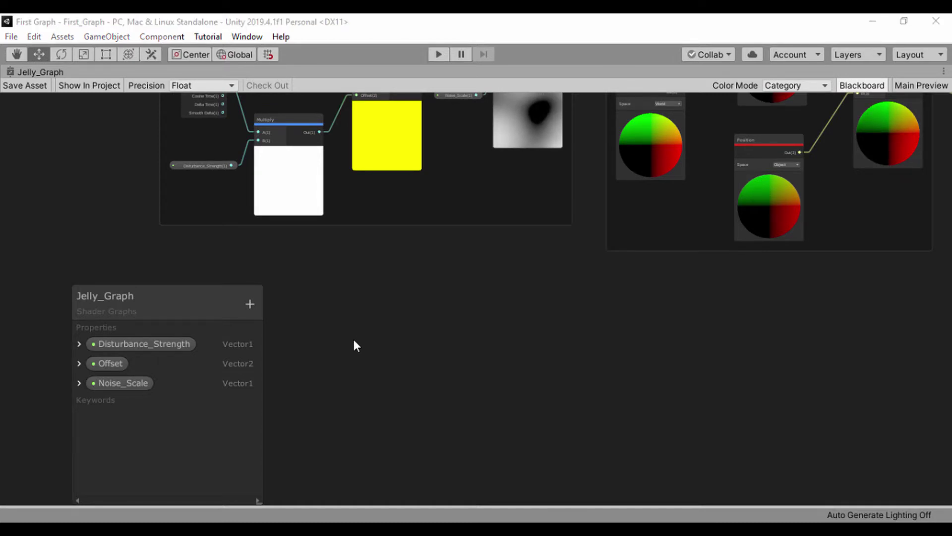
type("sa")
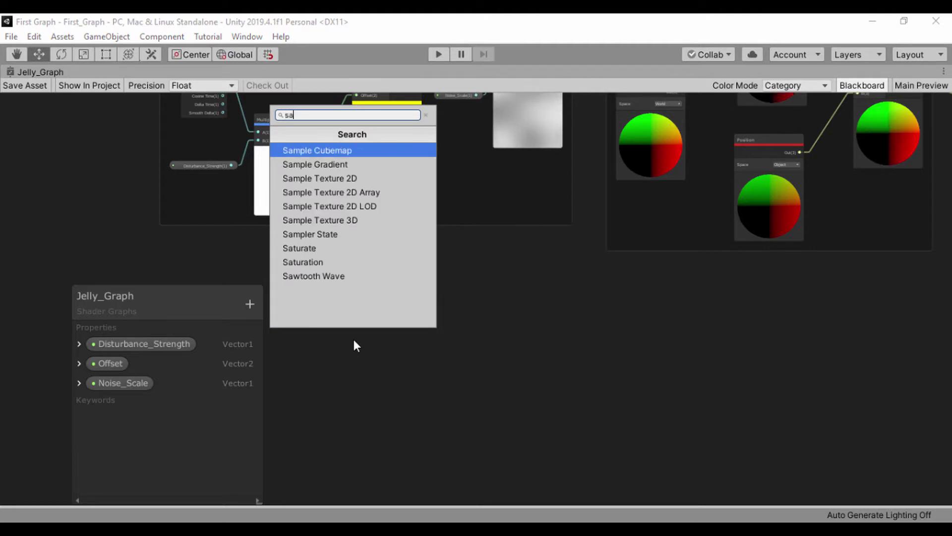
type("mple ")
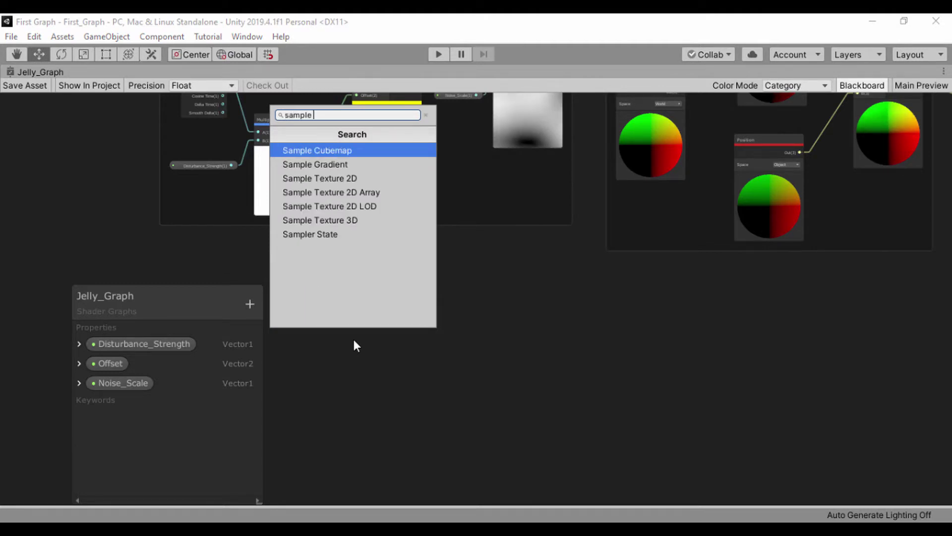
type("noise")
key("ctrl+a")
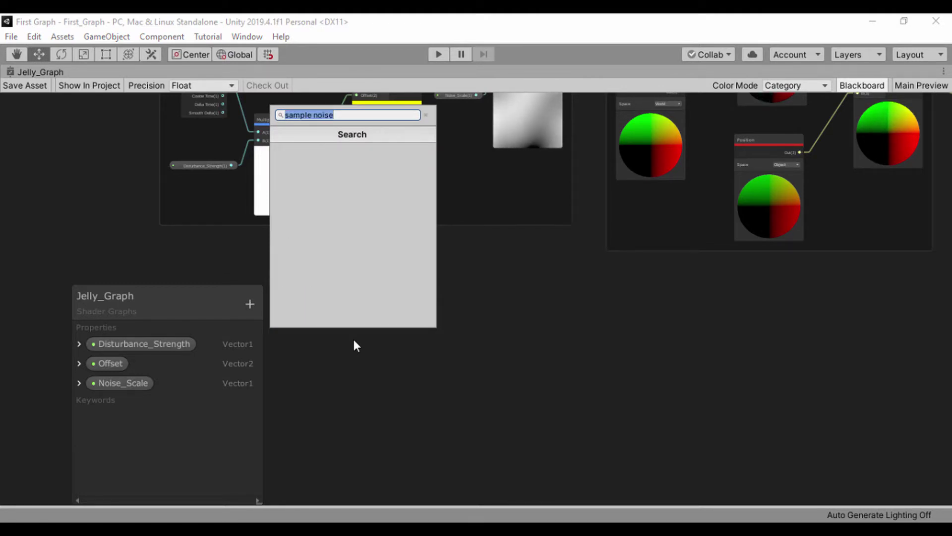
key("Escape")
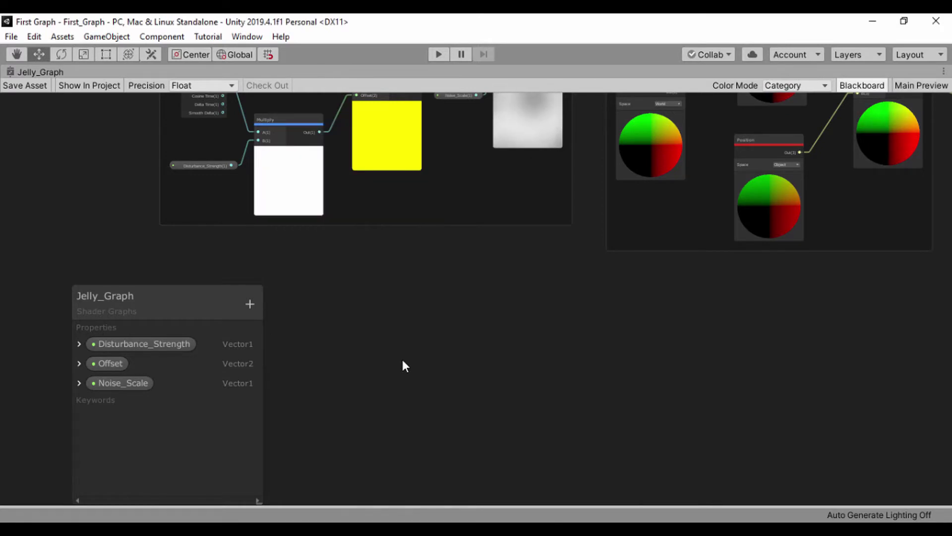
Step: Add a Simple Noise node and place it in the empty area below the existing node groups
key("space")
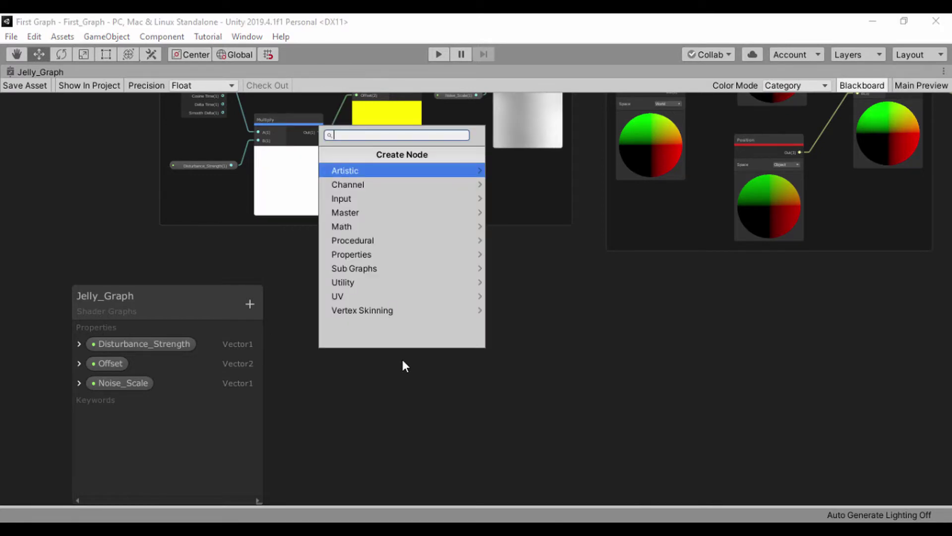
type("noise")
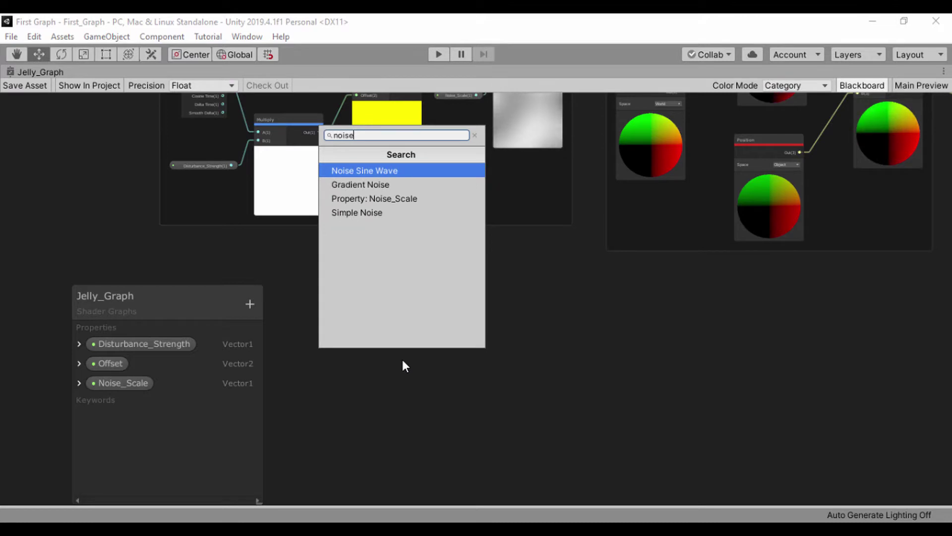
key("Down")
key("Down")
key("Down")
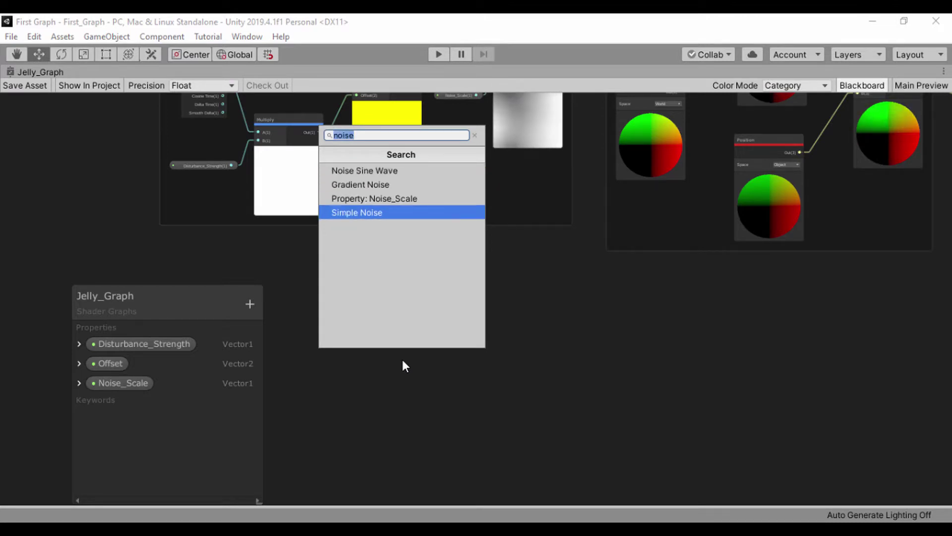
key("Return")
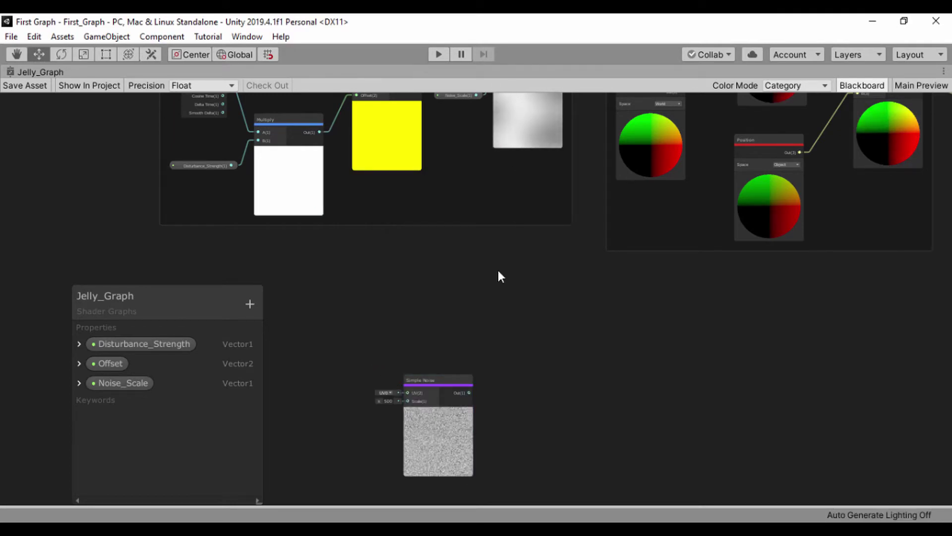
left_click_drag(433, 380, 398, 308)
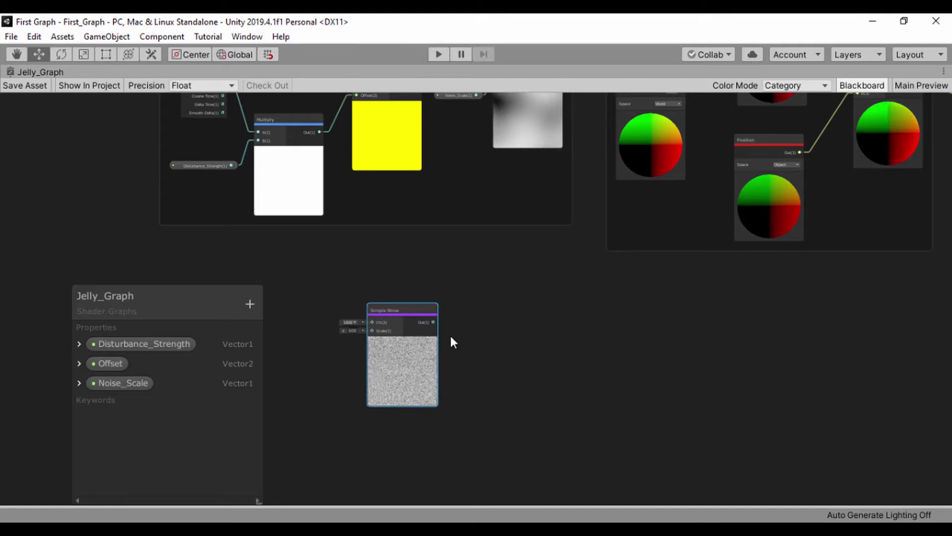
left_click_drag(398, 307, 379, 302)
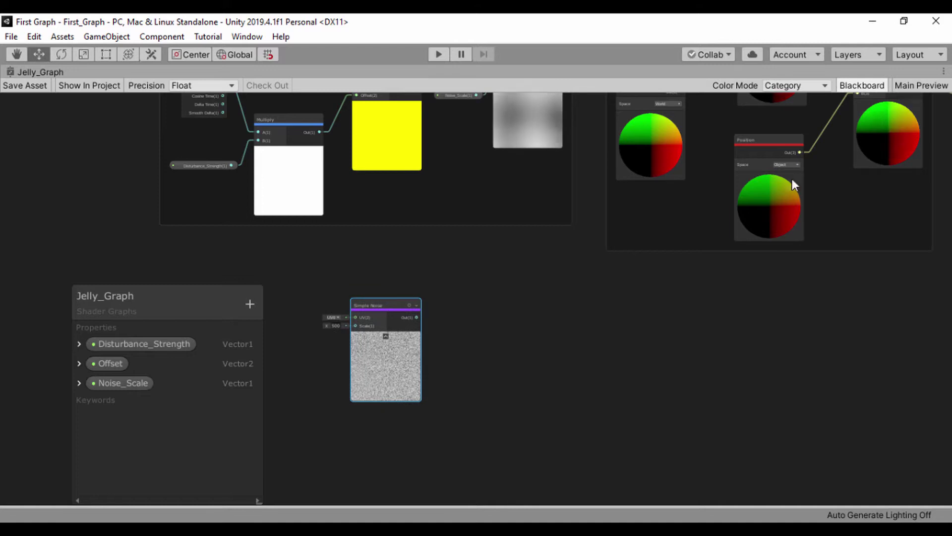
Step: Hide the Blackboard and shift the Simple Noise node to leave free space beside its output
left_click(852, 86)
scroll(416, 224, "up", 3)
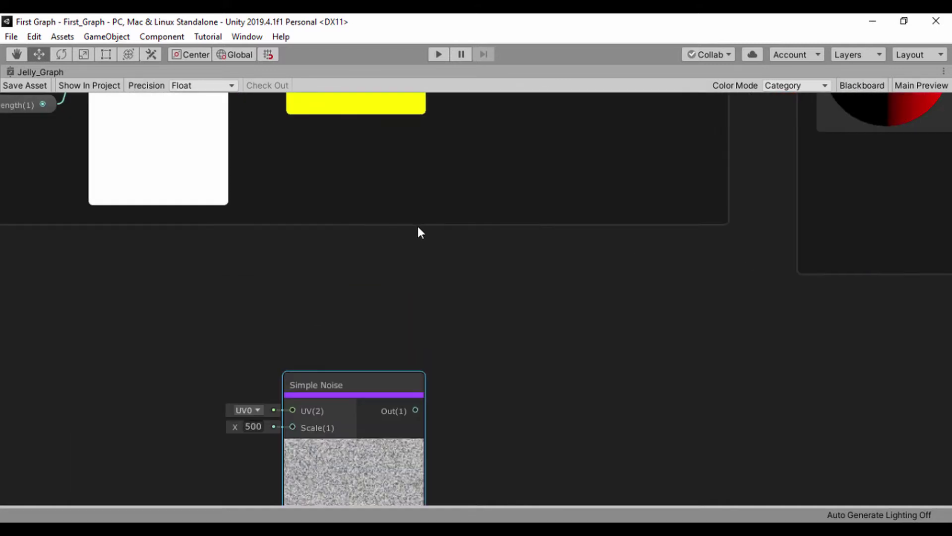
middle_click_drag(375, 261, 336, 177)
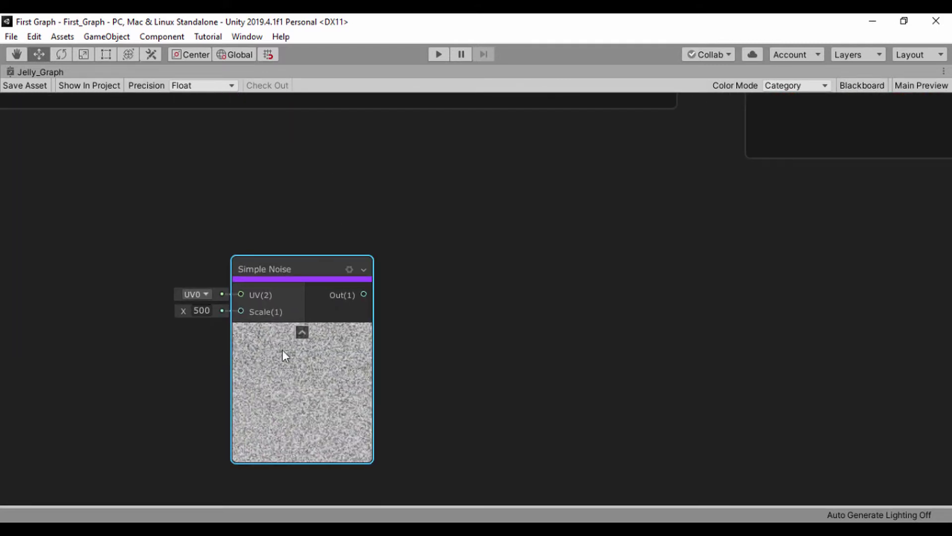
left_click_drag(284, 273, 224, 254)
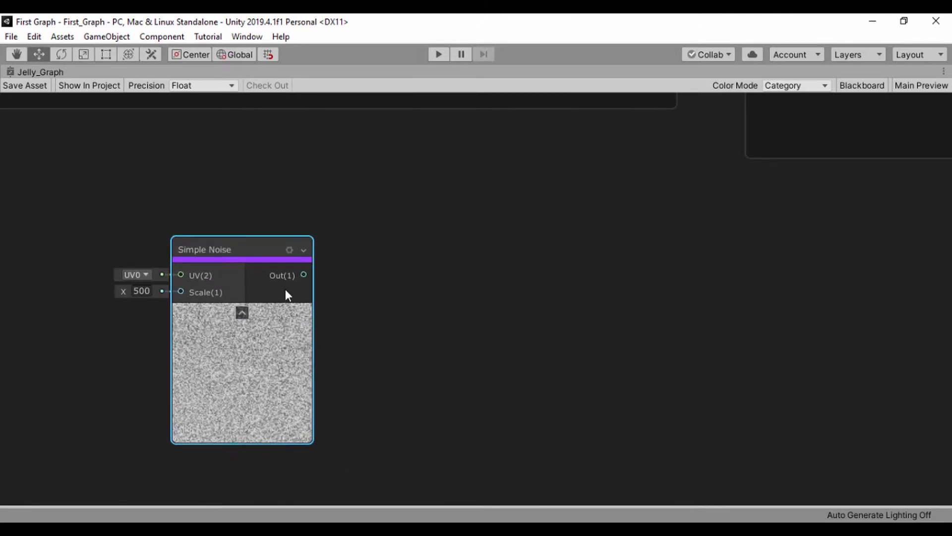
Step: Create a Multiply node fed by the Simple Noise output on input A, placed above and to the right of it
left_click_drag(303, 275, 409, 264)
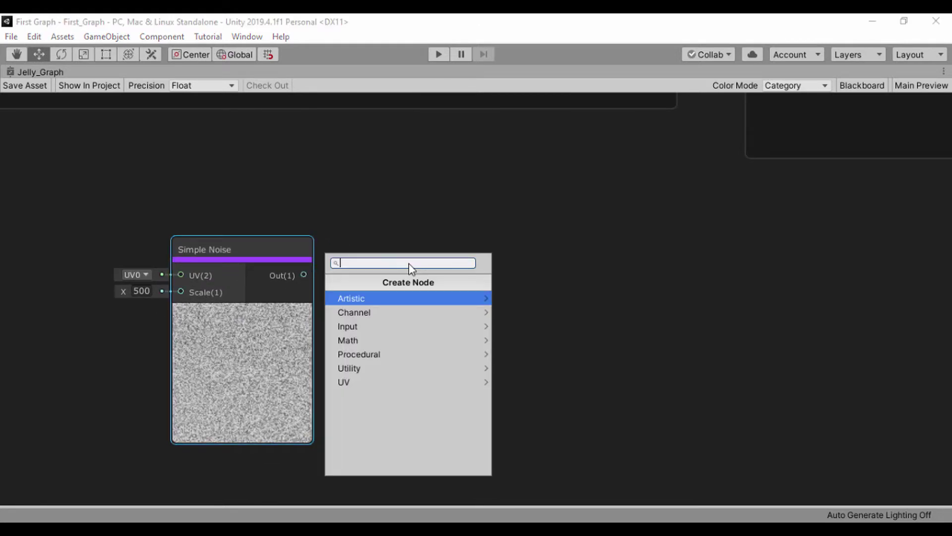
type("mul")
left_click(382, 298)
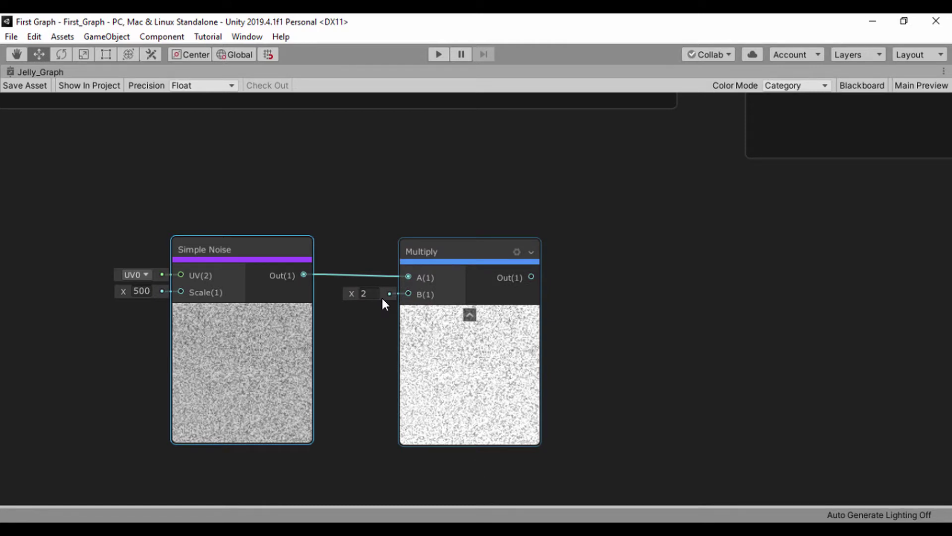
left_click_drag(428, 247, 475, 199)
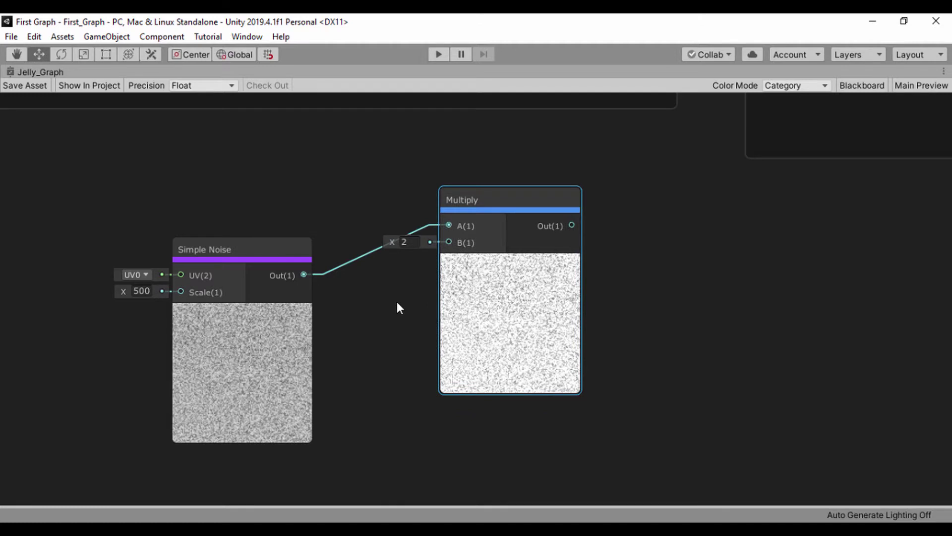
Step: Add a Color node to the graph and set its mode to HDR
right_click(397, 302)
left_click(436, 46)
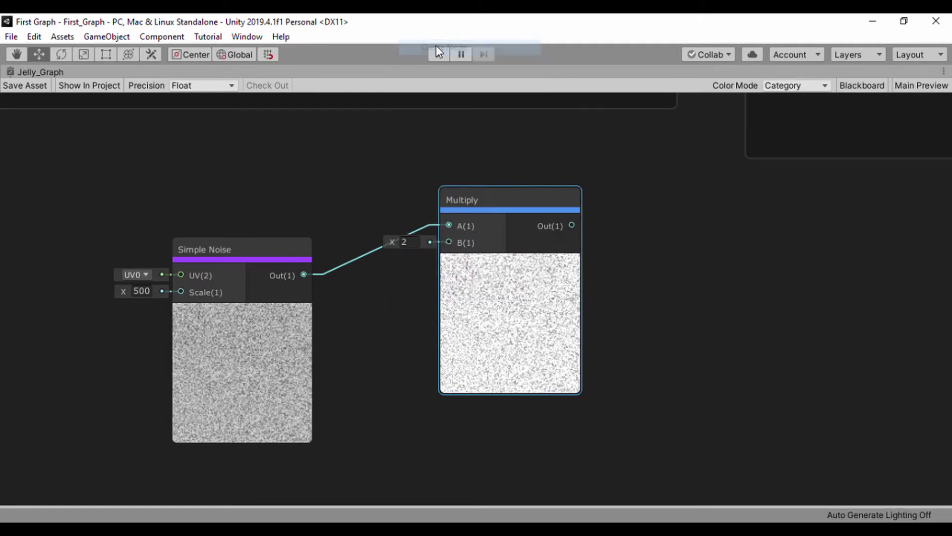
type("col")
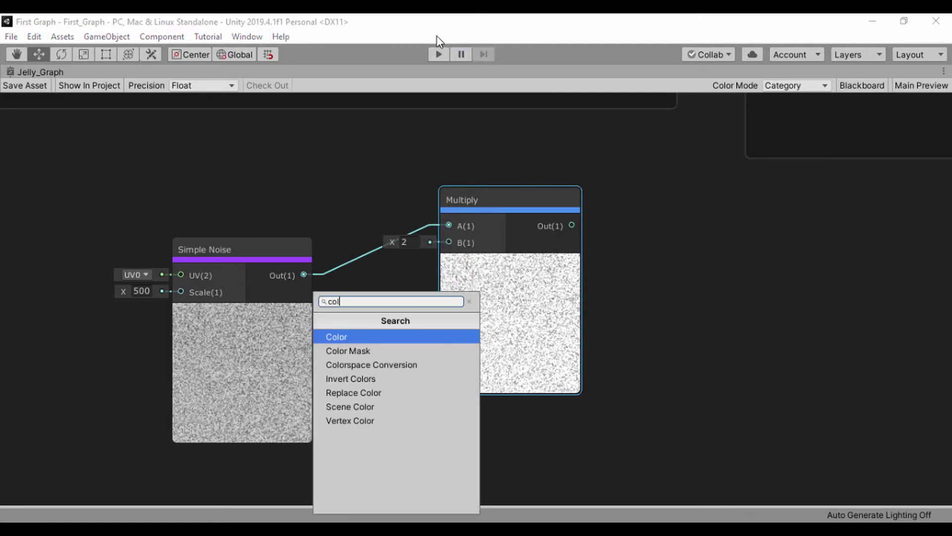
type("or")
key("Return")
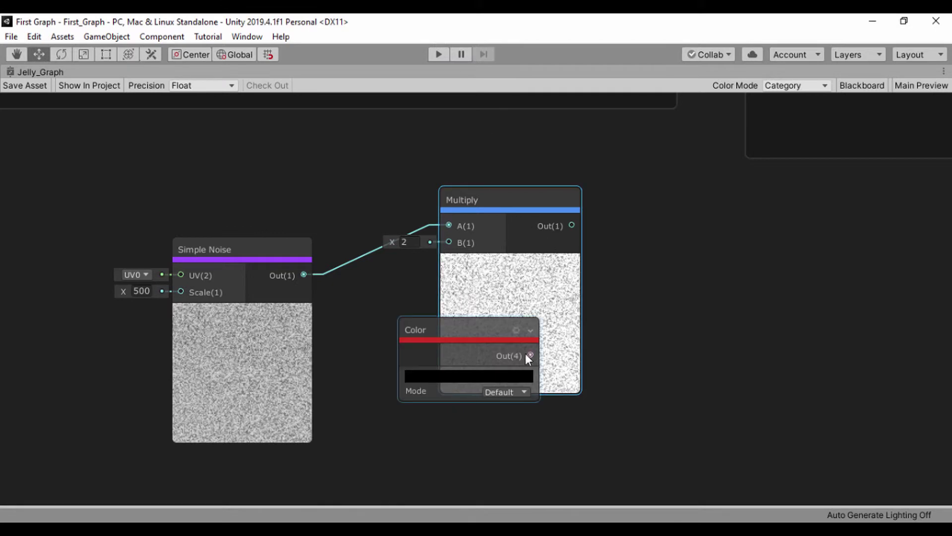
left_click(514, 392)
left_click(518, 418)
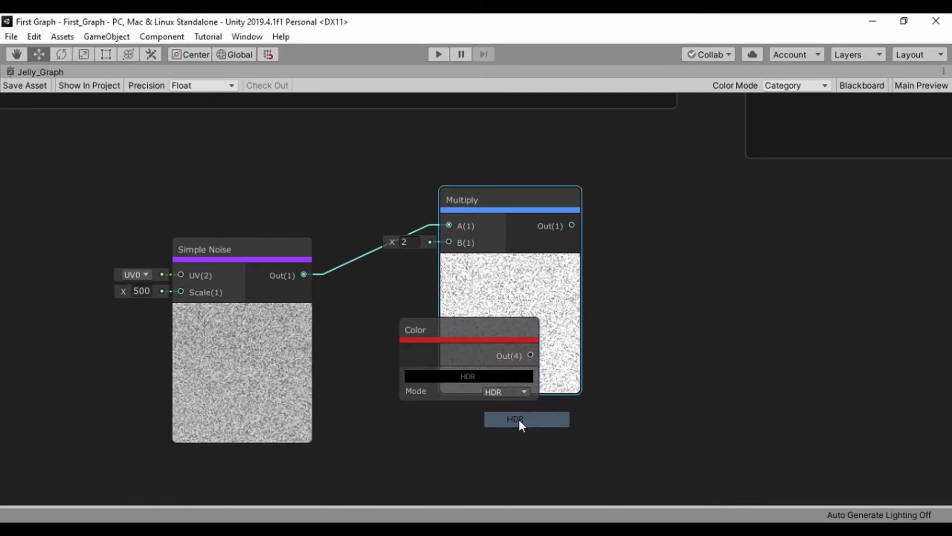
Step: Set the Color node's HDR colour to a light purple with RGB 209, 163, 255
left_click(466, 376)
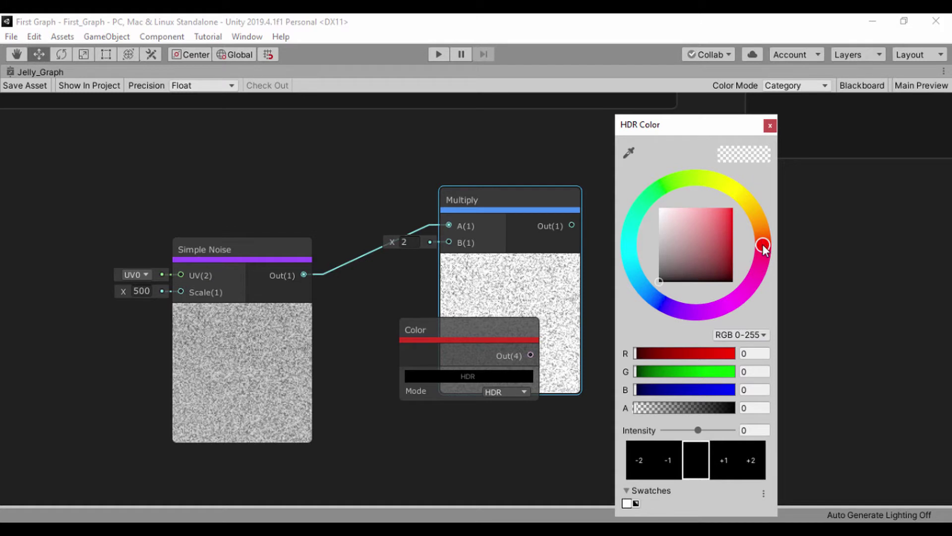
left_click(677, 309)
left_click_drag(687, 248, 689, 227)
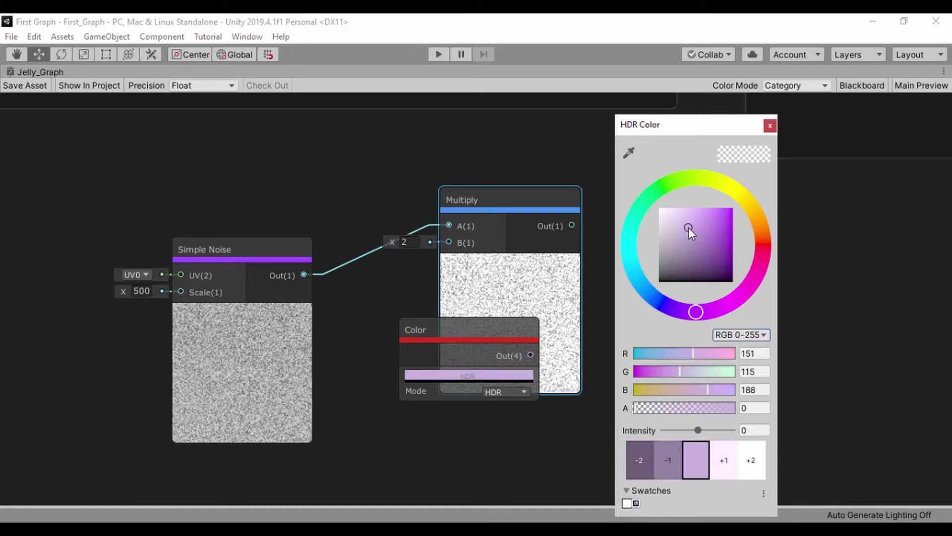
mouse_move(689, 227)
left_mouse_down()
mouse_move(698, 209)
mouse_move(687, 207)
left_mouse_up()
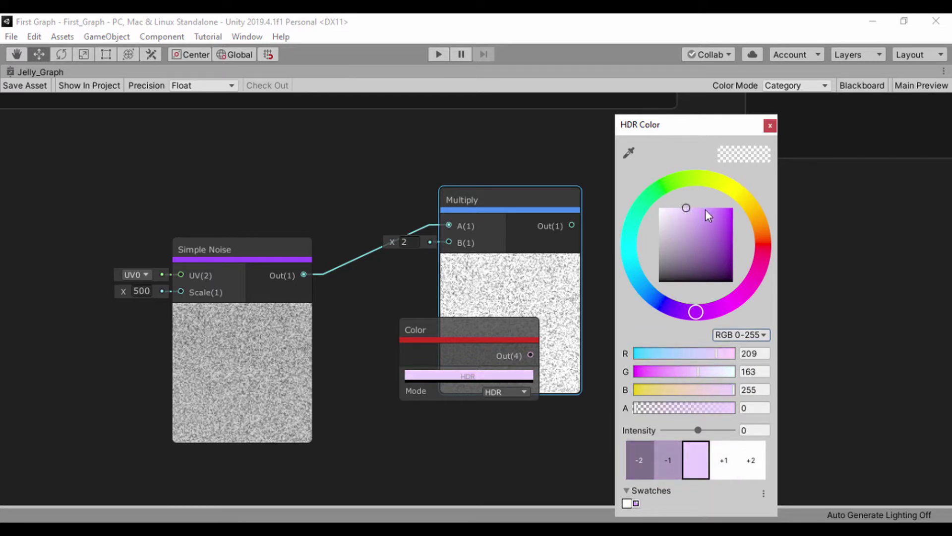
left_click(770, 125)
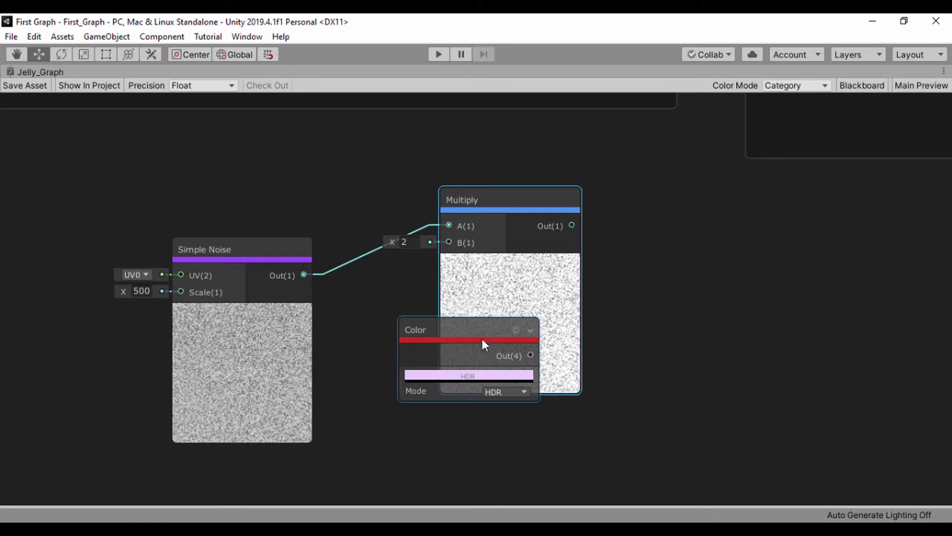
Step: Connect the Color node's output to the Multiply node's B input and place the Color node between Simple Noise and Multiply
left_click_drag(480, 334, 293, 323)
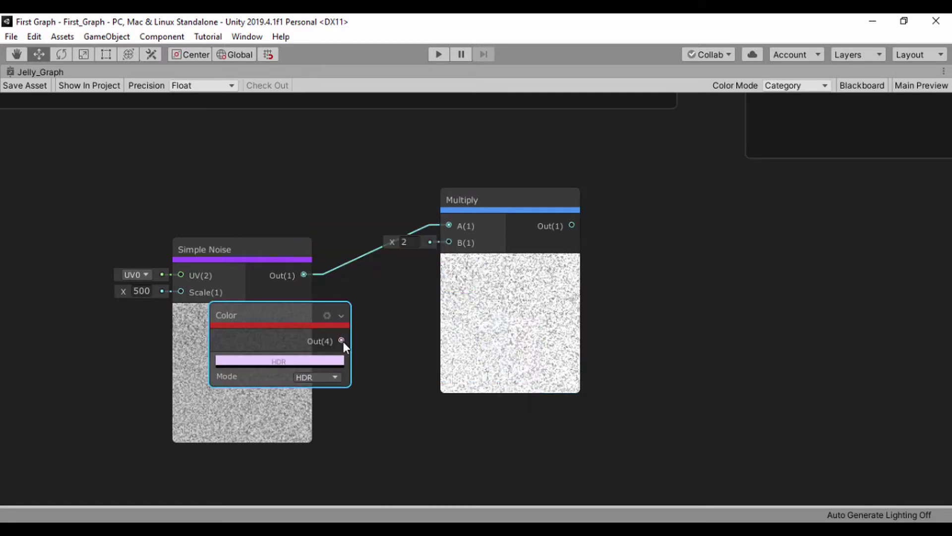
left_click_drag(342, 340, 449, 242)
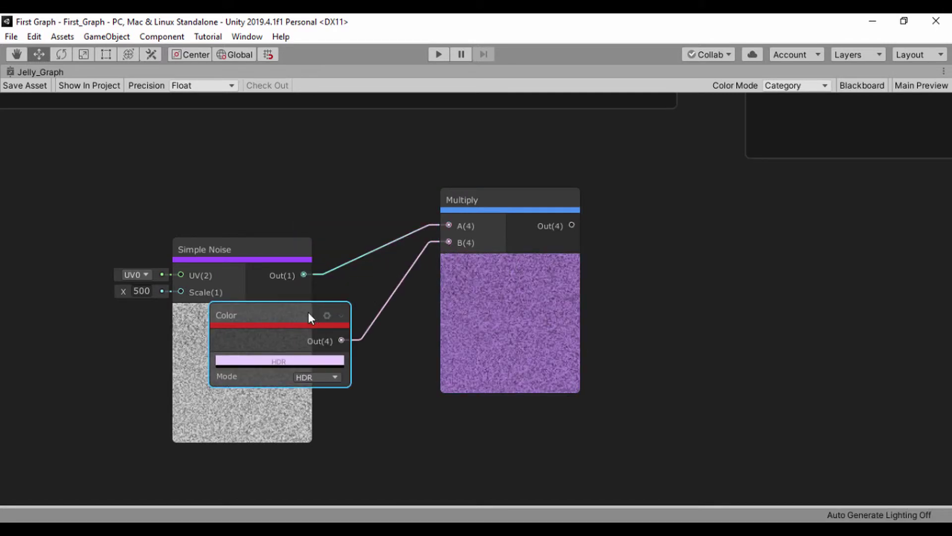
left_click_drag(344, 307, 388, 296)
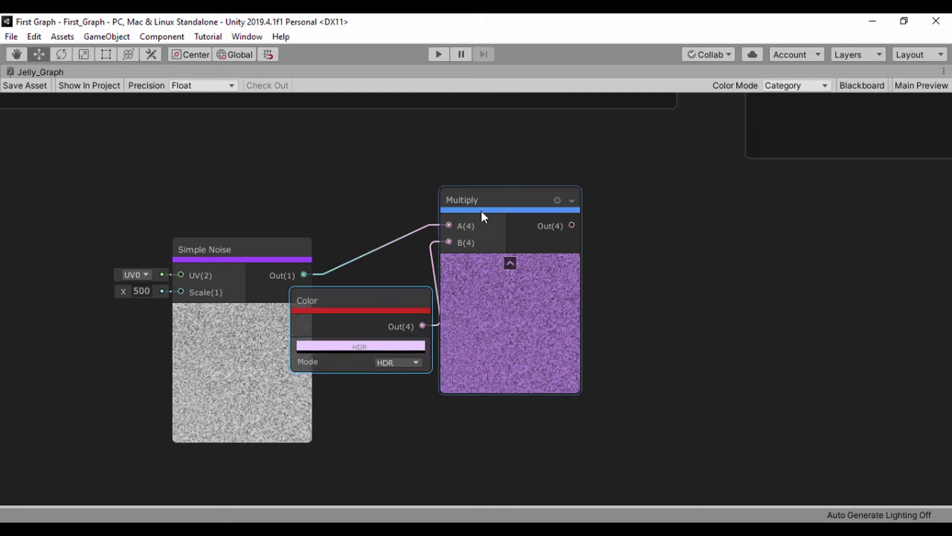
Step: Spread out the Simple Noise, Color and Multiply nodes so they no longer overlap, with Multiply furthest right below the upper group
left_click_drag(511, 215, 578, 240)
left_click_drag(248, 258, 184, 211)
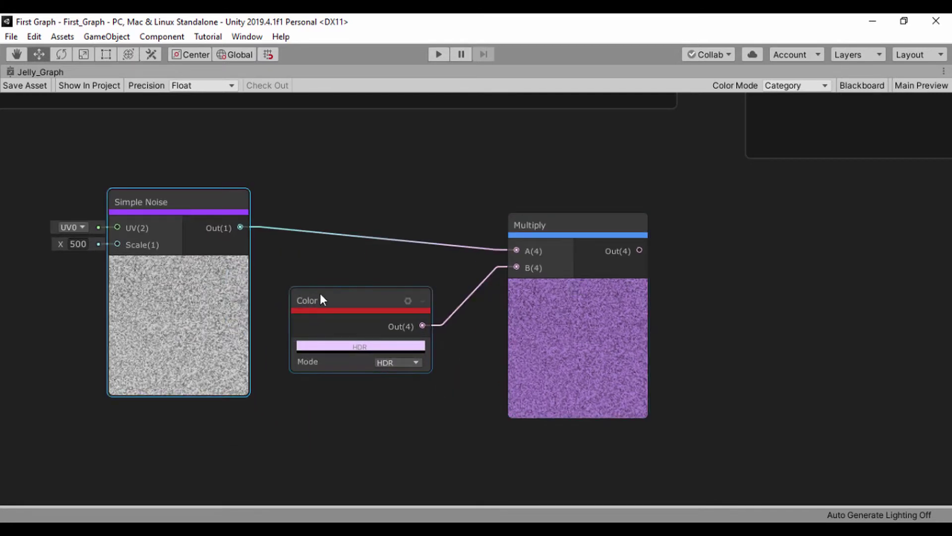
left_click_drag(324, 298, 318, 270)
left_click_drag(543, 226, 516, 206)
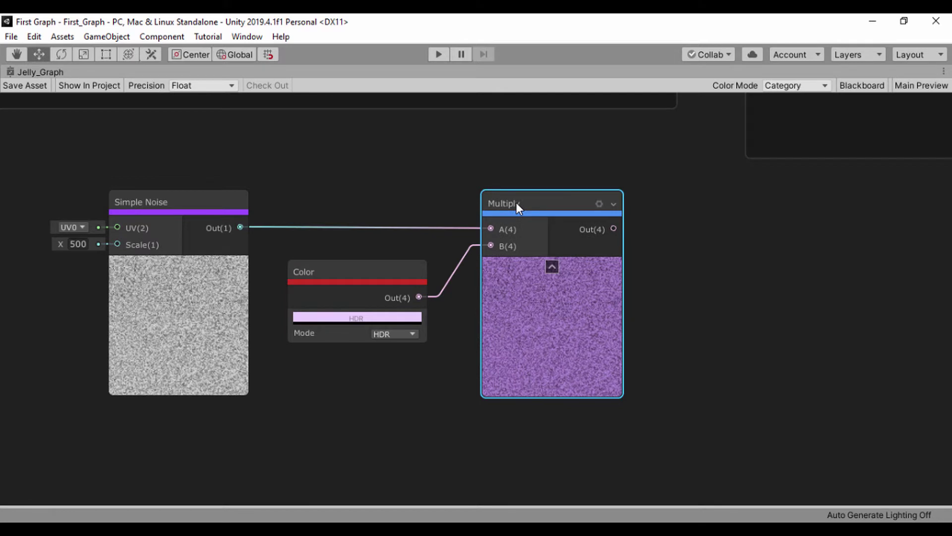
left_click_drag(569, 207, 550, 157)
scroll(568, 301, "down", 3)
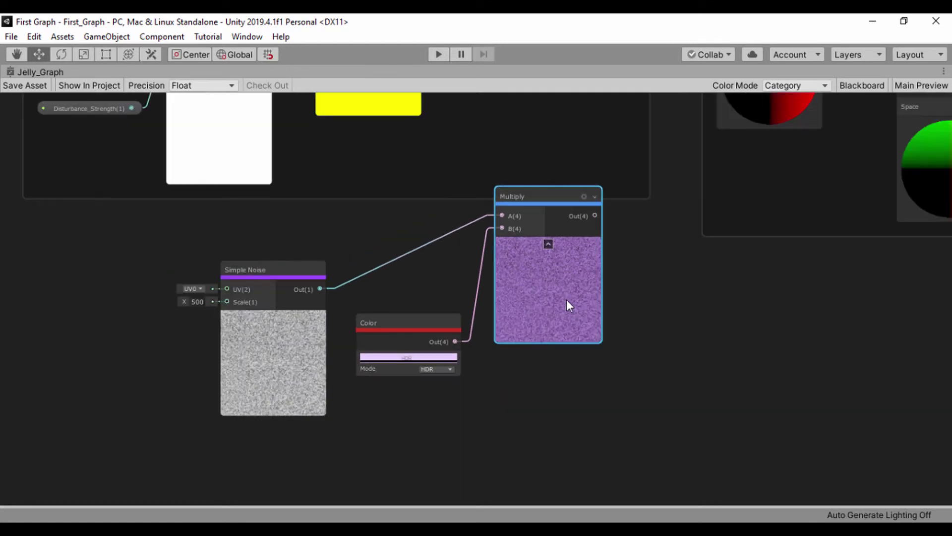
left_click_drag(542, 211, 550, 254)
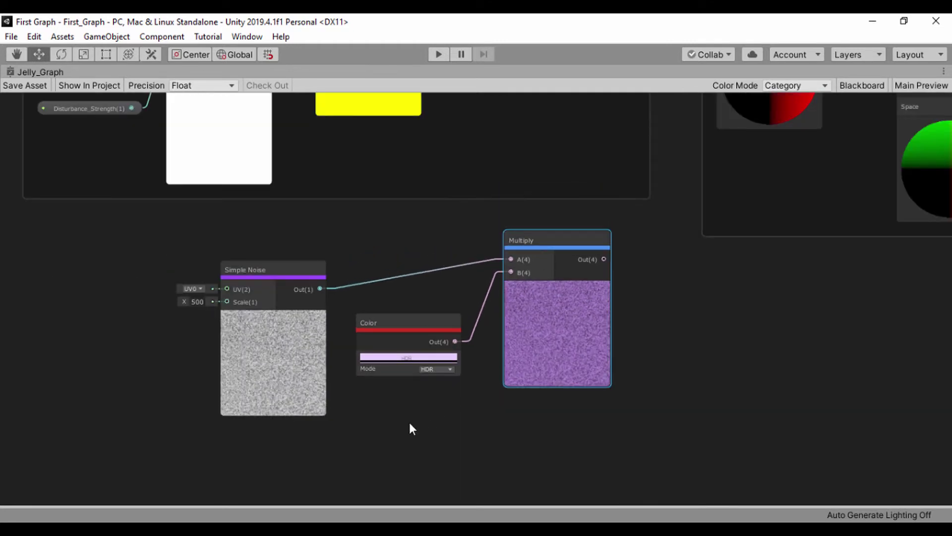
Step: Add a Fresnel Effect node in the empty area below the Simple Noise node
middle_click_drag(410, 501, 379, 402)
left_click(265, 385)
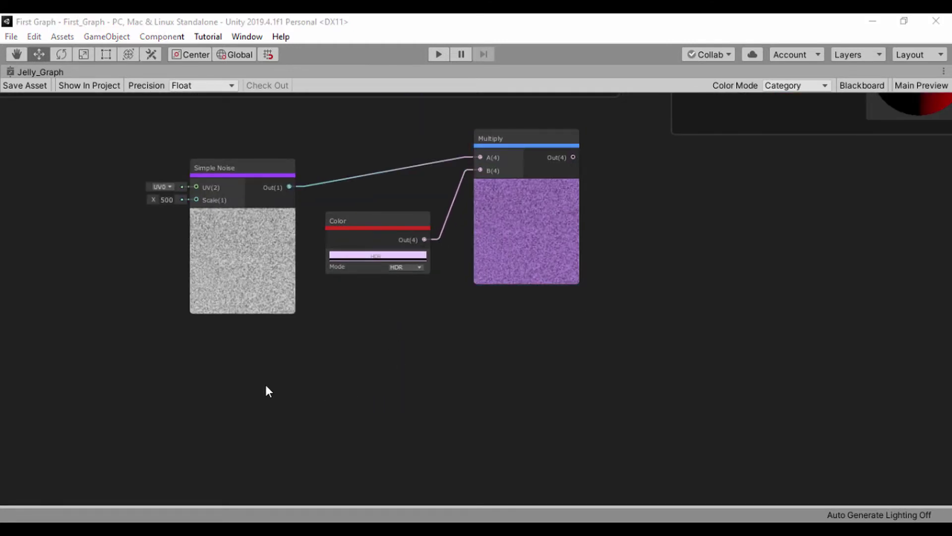
key("space")
type("fre")
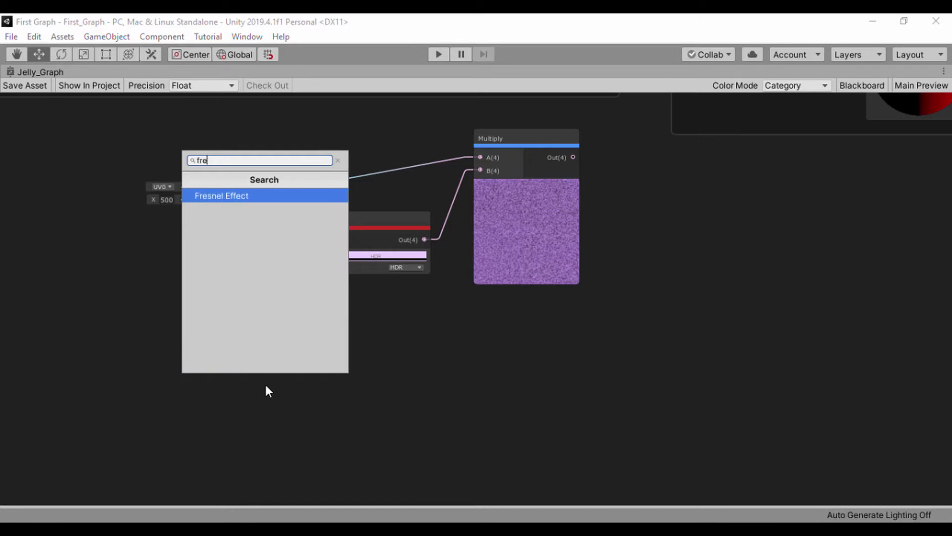
key("Return")
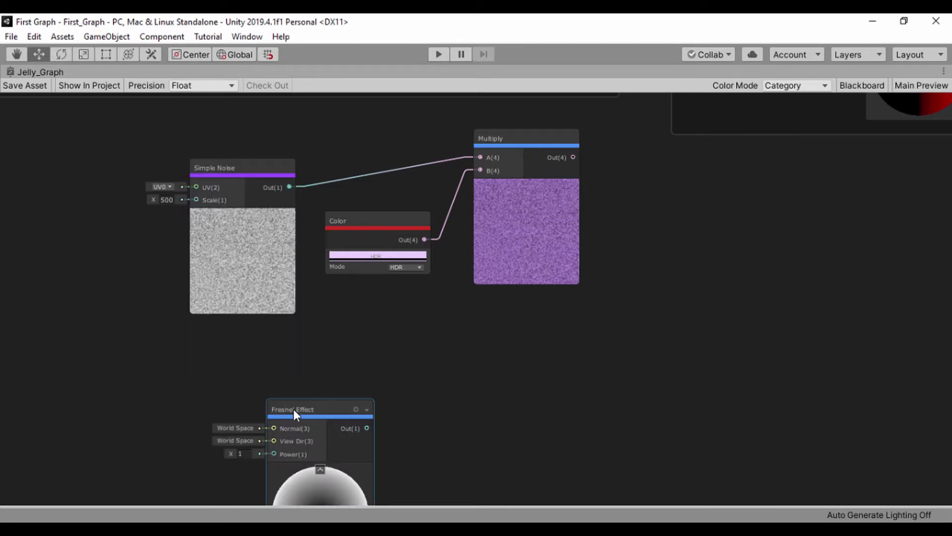
Step: Move the Fresnel Effect node up so it sits directly below the Simple Noise node
left_click_drag(293, 408, 247, 384)
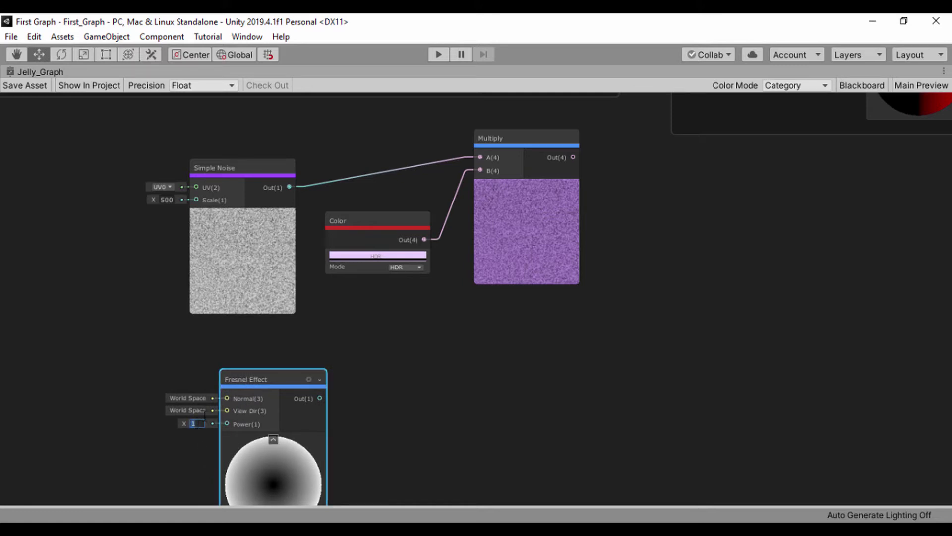
left_click_drag(235, 375, 231, 347)
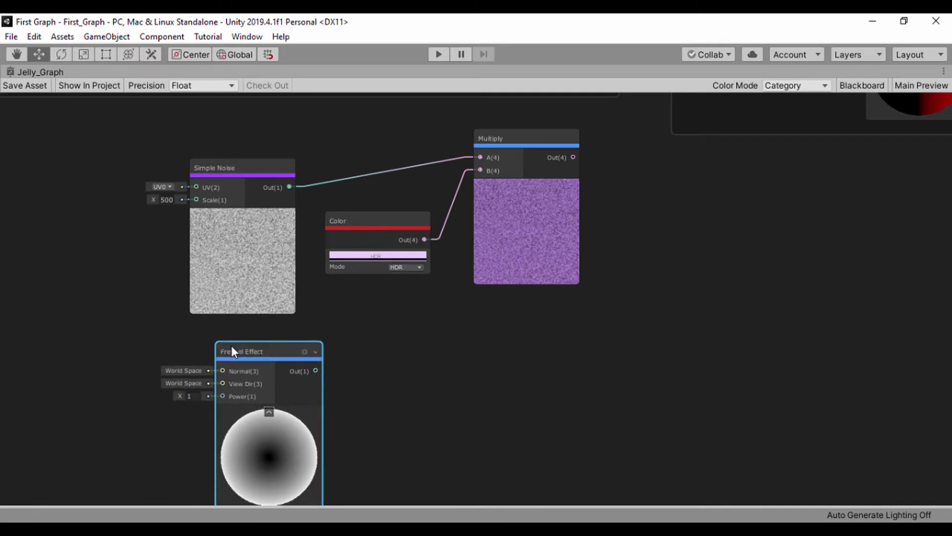
right_click(87, 364)
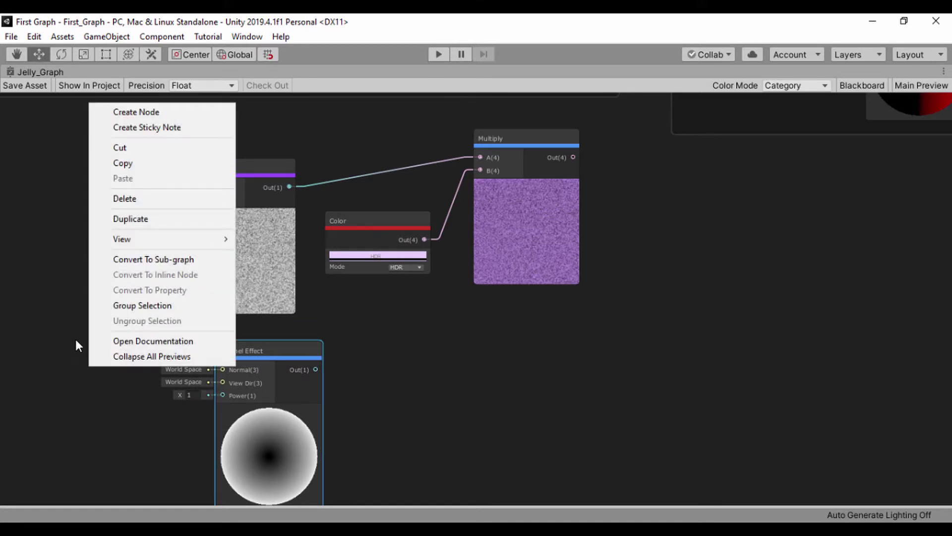
left_click(90, 400)
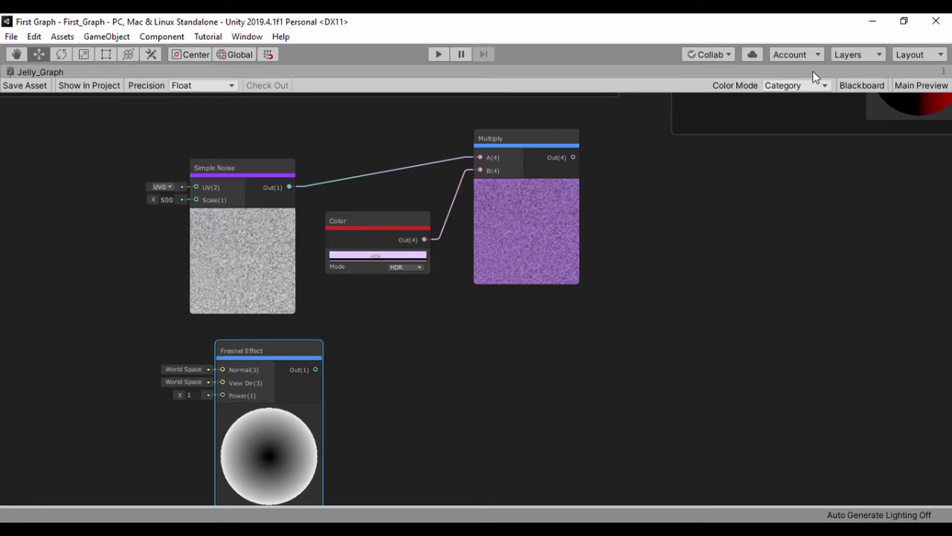
Step: Show the Blackboard and add a Vector1 property named Fresnel_Power
left_click(873, 86)
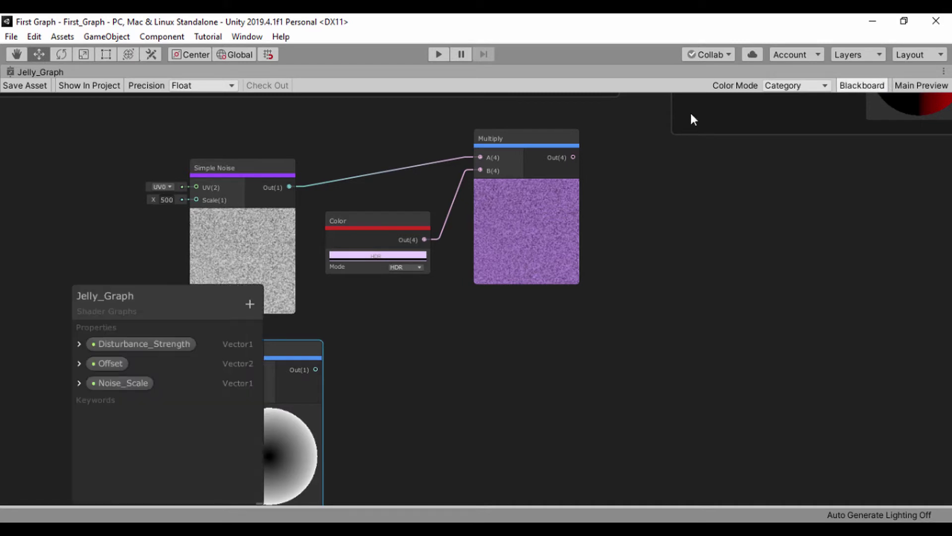
left_click(249, 304)
left_click(293, 68)
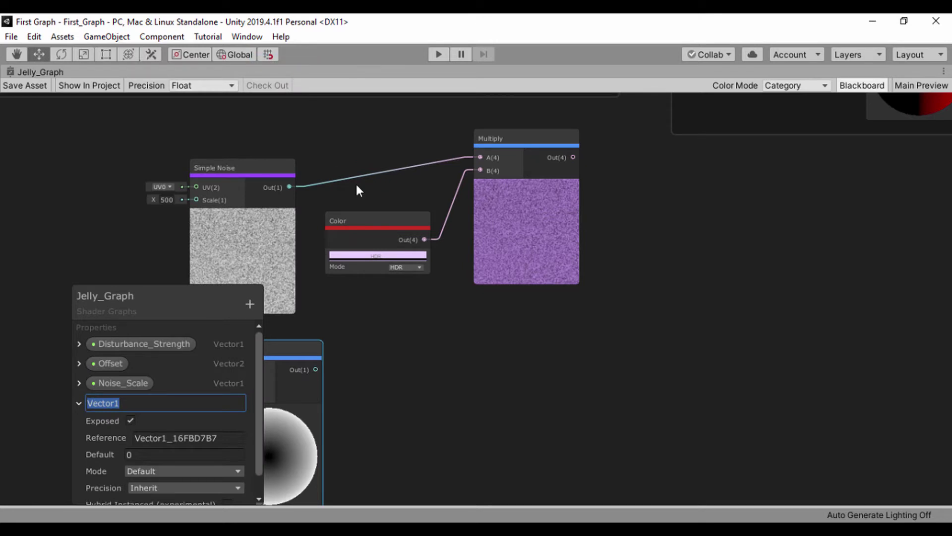
type("fresnel")
key("BackSpace")
key("BackSpace")
key("BackSpace")
key("BackSpace")
key("BackSpace")
key("BackSpace")
type("Fresnel_Power")
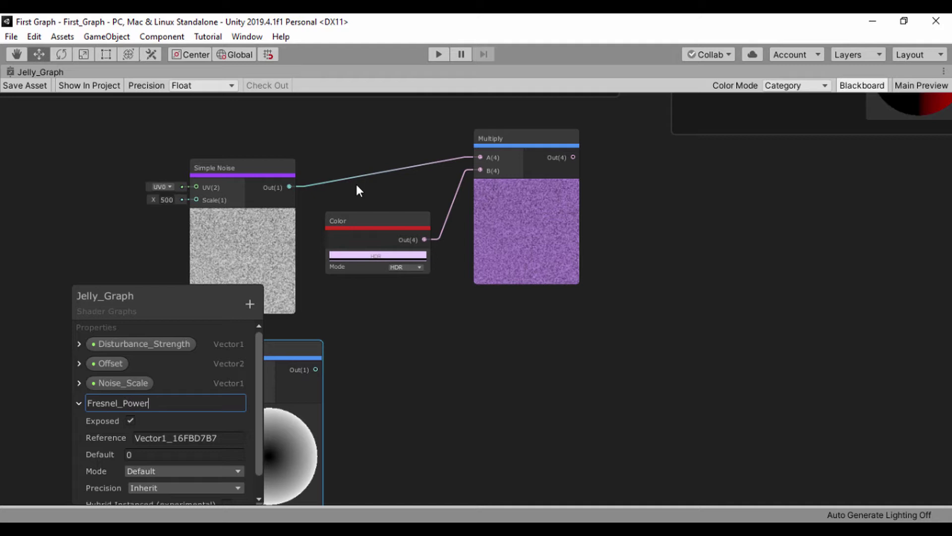
Step: Set the Fresnel_Power property's default value to 3.5
left_click(140, 455)
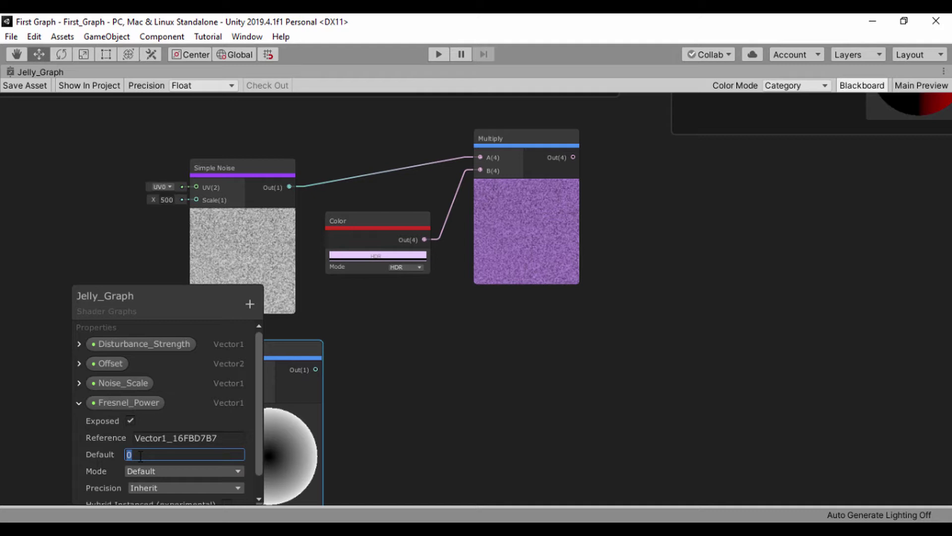
type("3.5")
left_click(399, 421)
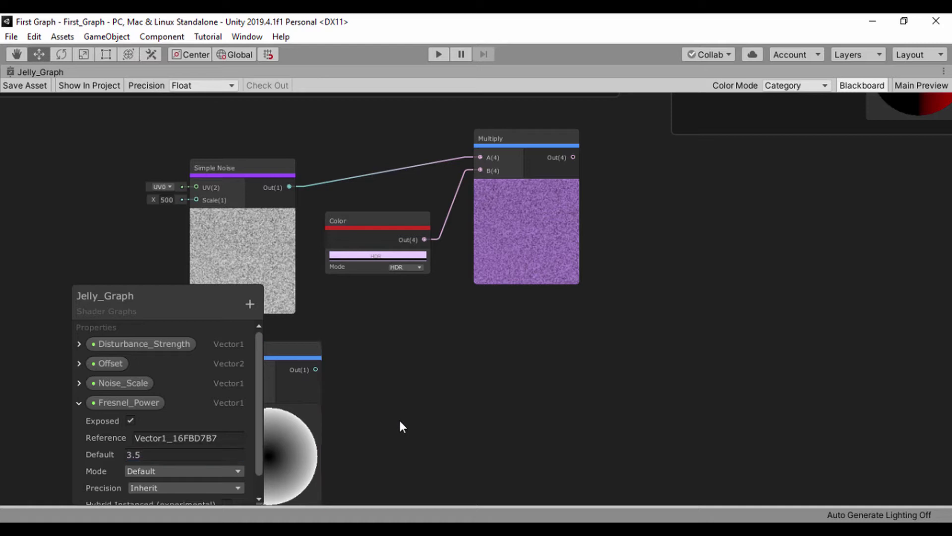
Step: Place the Fresnel_Power property in the graph beside the Fresnel Effect node and connect it to that node's Power input, moving the Blackboard out of the way
left_click_drag(137, 403, 382, 383)
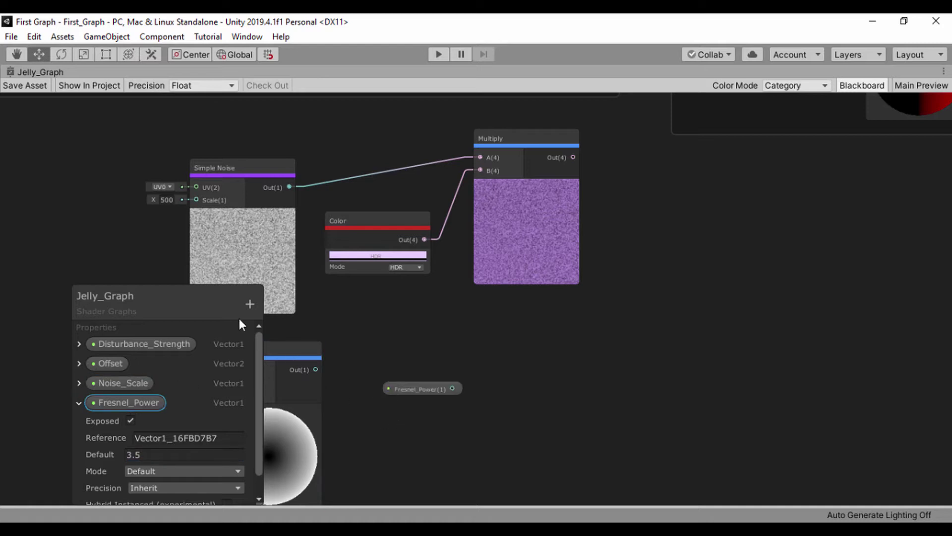
left_click(211, 307)
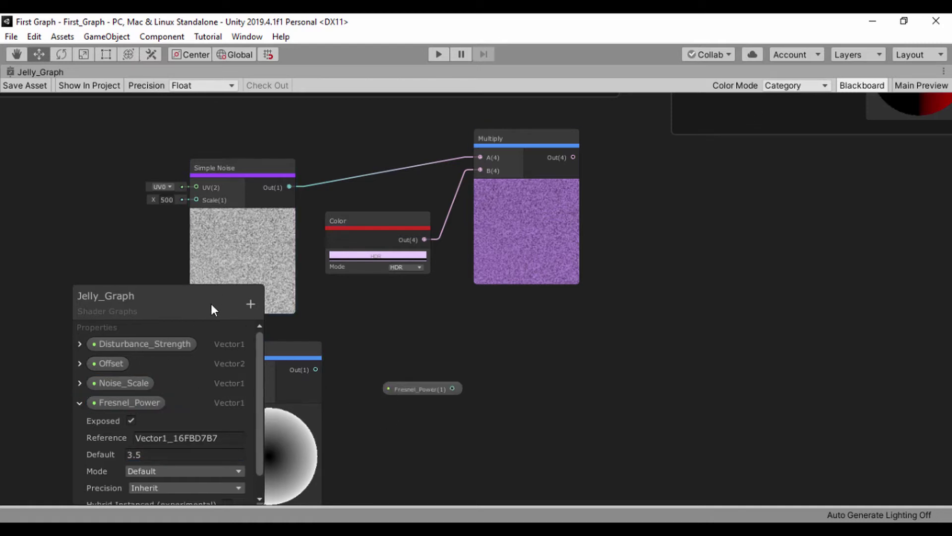
left_click_drag(211, 309, 818, 202)
left_click_drag(428, 389, 222, 395)
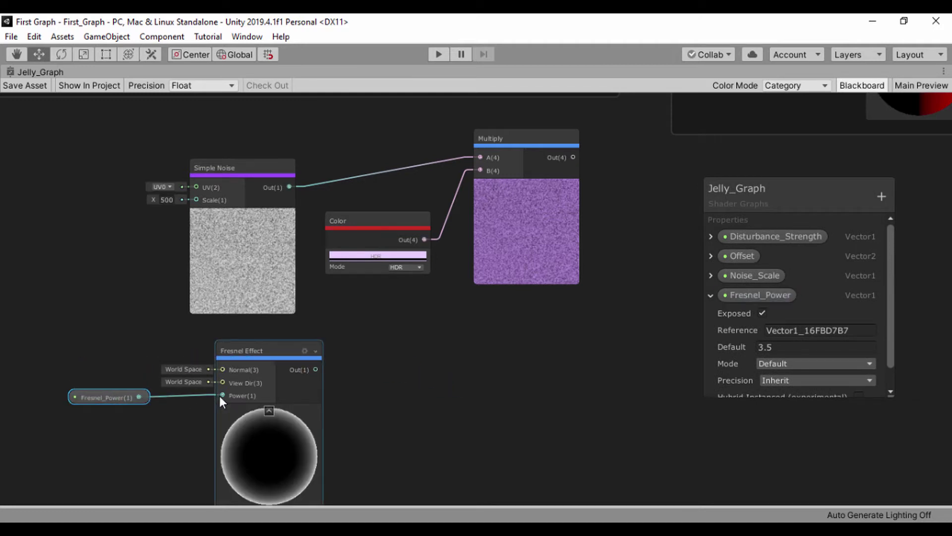
left_click(102, 407)
left_click_drag(102, 407, 126, 415)
left_click(123, 418)
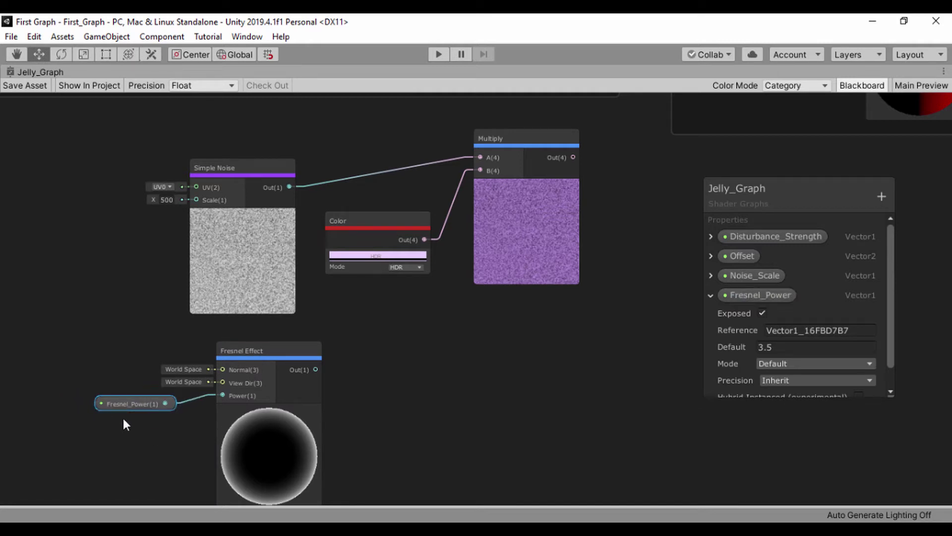
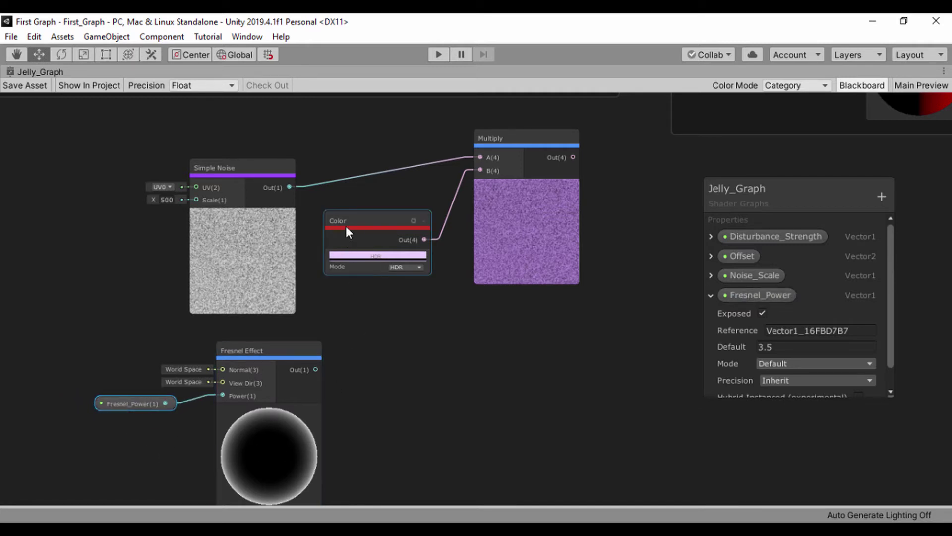
Step: Convert the Color node to a property and rename it Emission_Color
right_click(351, 222)
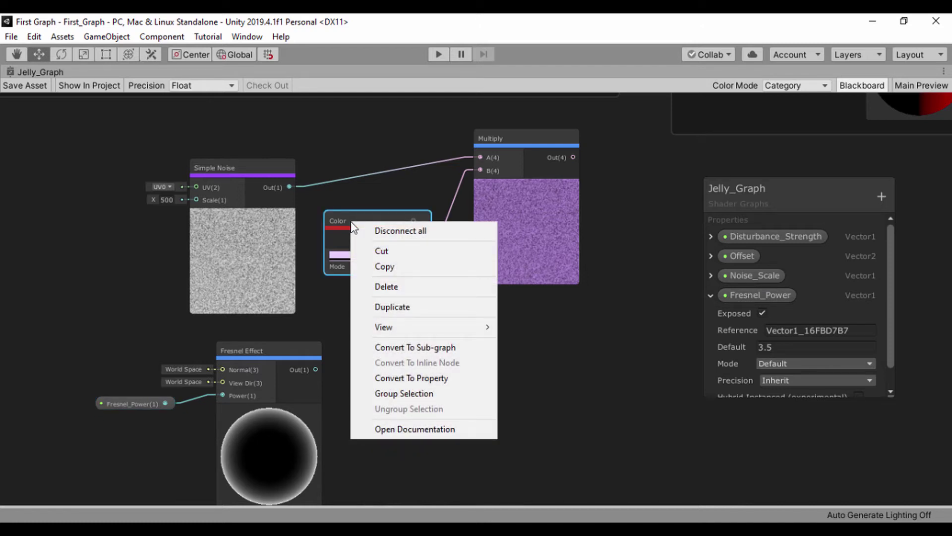
left_click(403, 378)
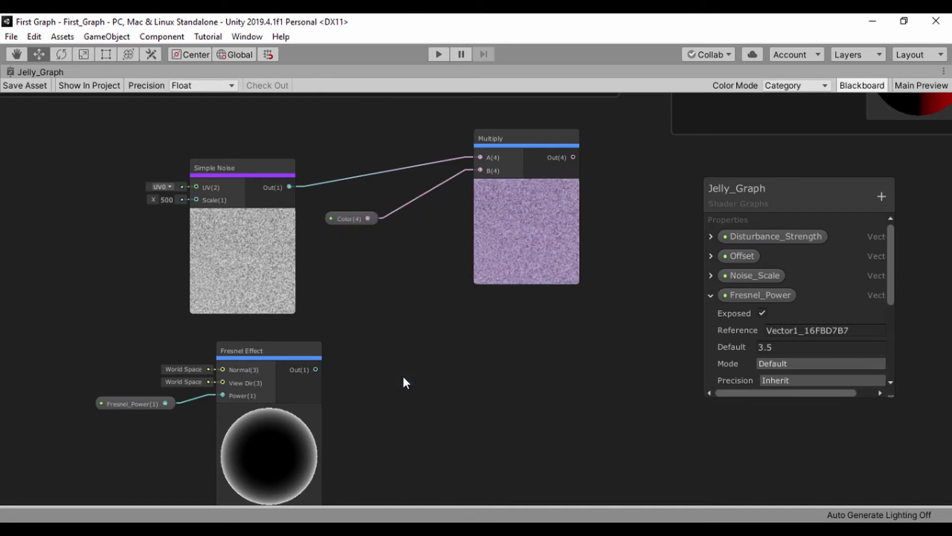
scroll(722, 313, "down", 5)
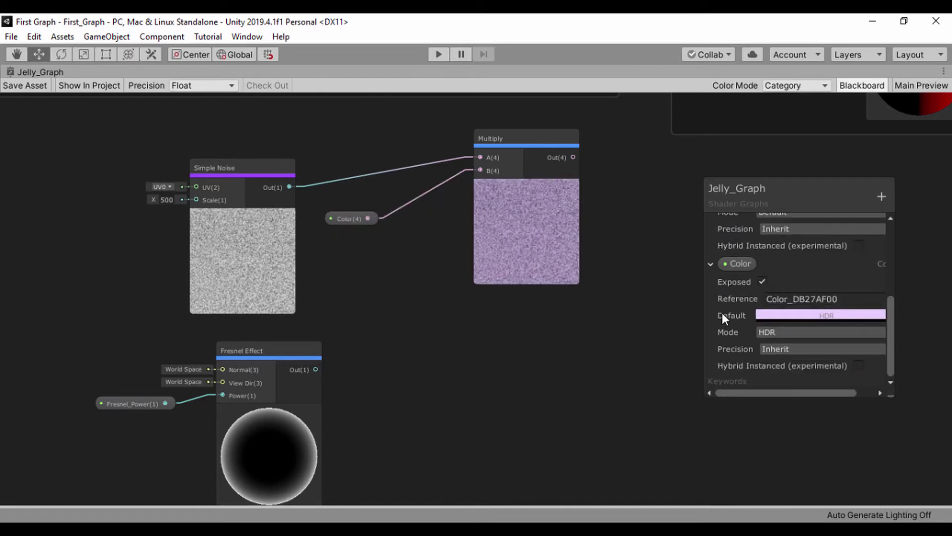
double_click(745, 265)
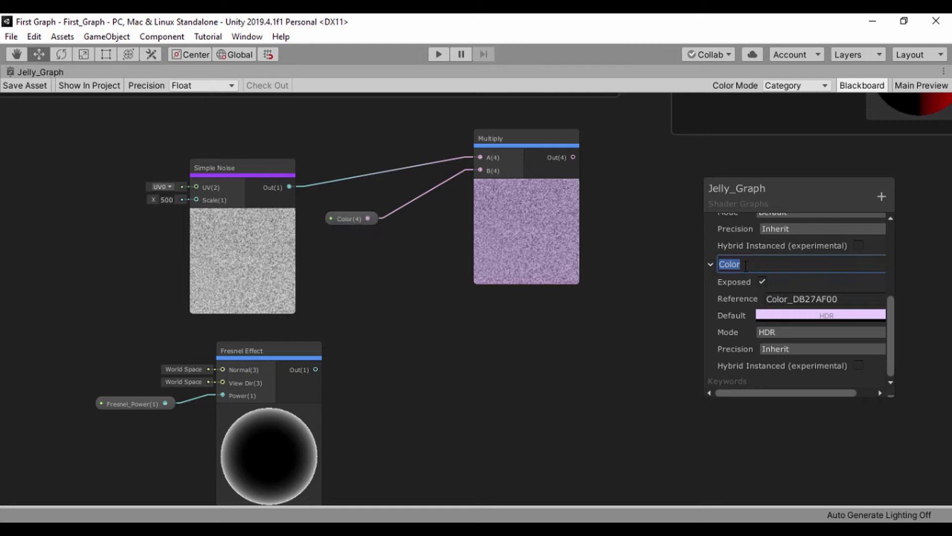
type("Emission_Color_1")
key("BackSpace")
key("BackSpace")
left_click(708, 280)
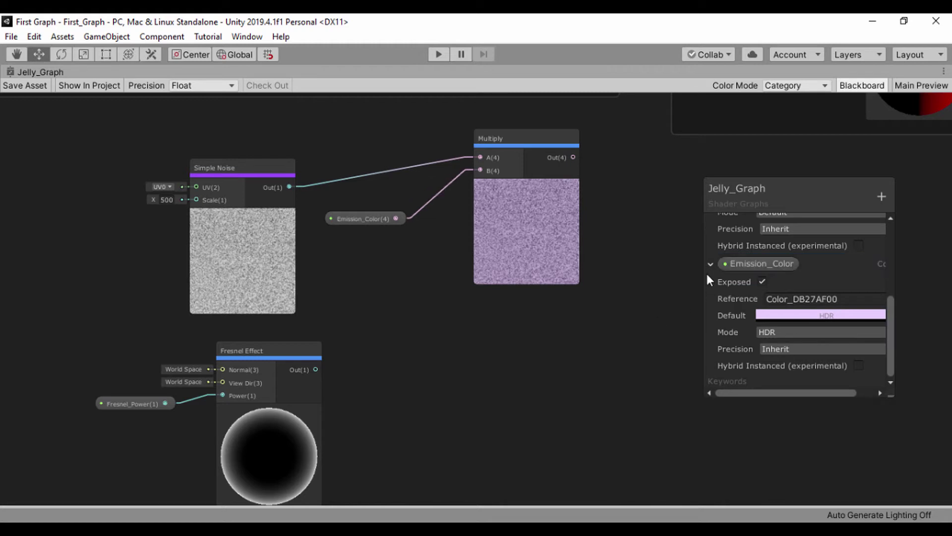
Step: Move the Blackboard to the other side of the nodes and feed the Fresnel Effect output into a new Multiply node's A input, below the upper Multiply
left_click_drag(789, 197, 65, 164)
scroll(312, 226, "up", 2)
middle_click_drag(349, 277, 416, 236)
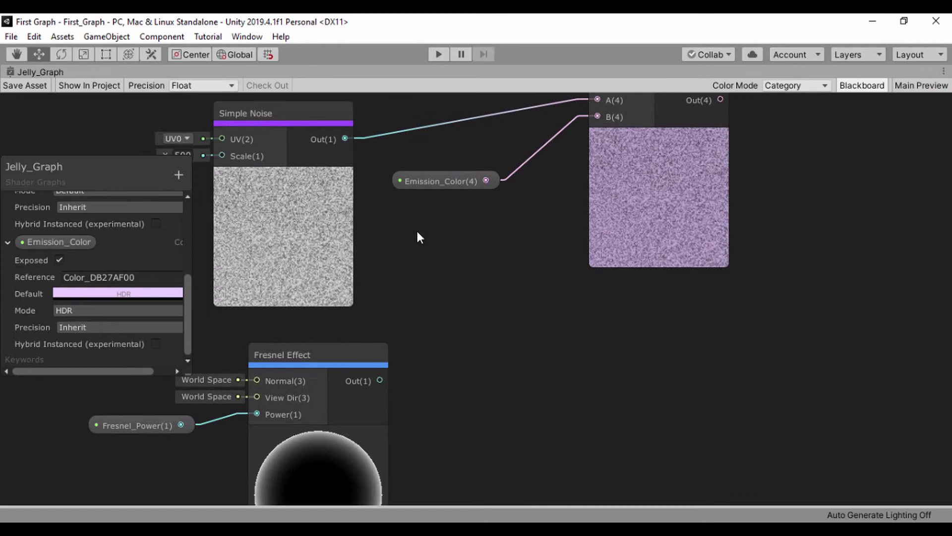
scroll(407, 279, "down", 2)
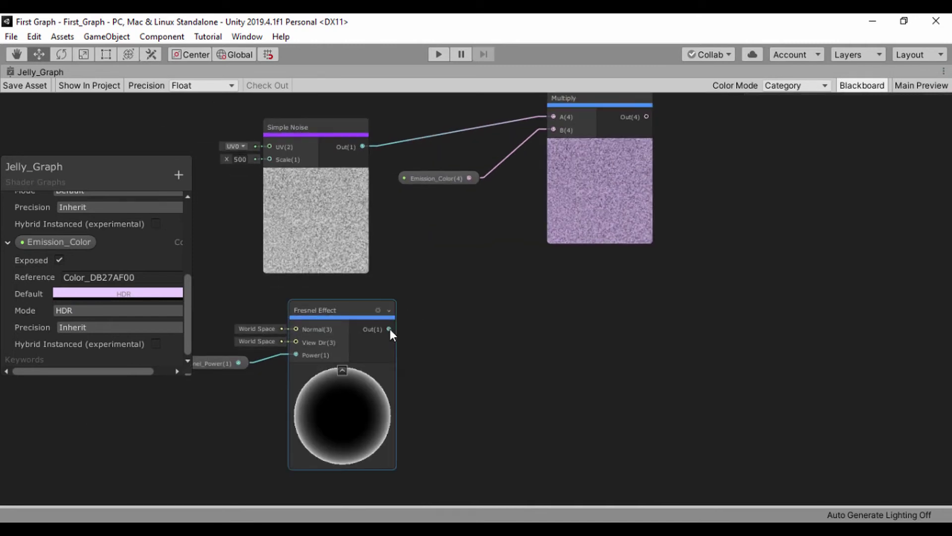
left_click_drag(388, 329, 491, 305)
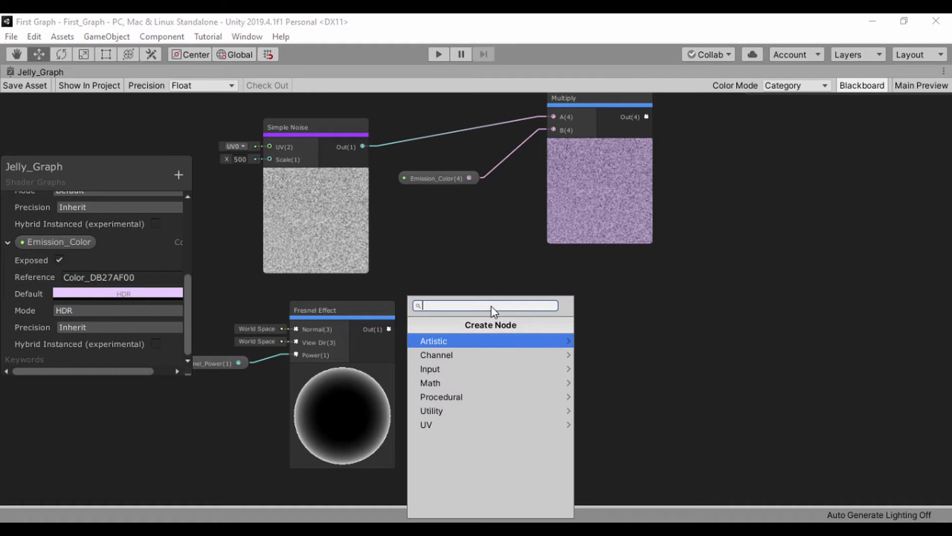
type("mult")
key("Return")
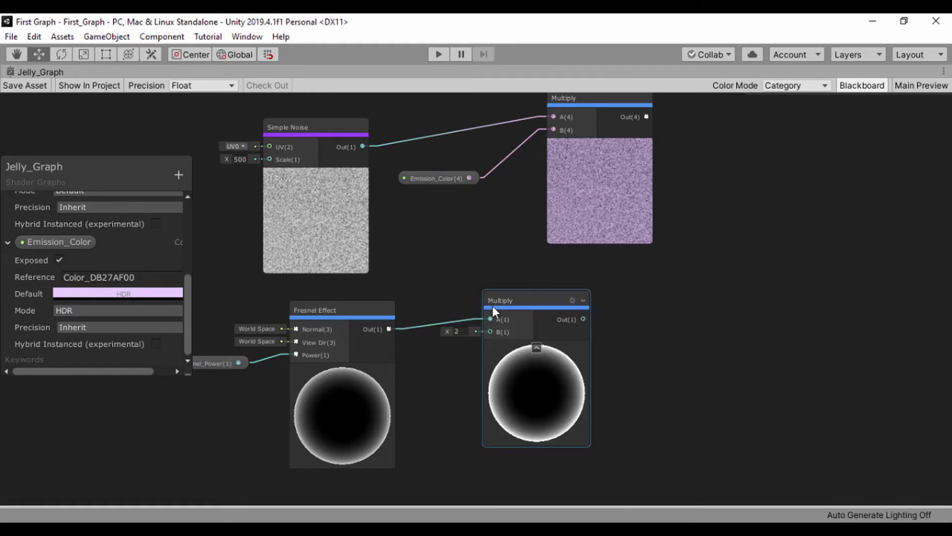
left_click_drag(502, 306, 525, 305)
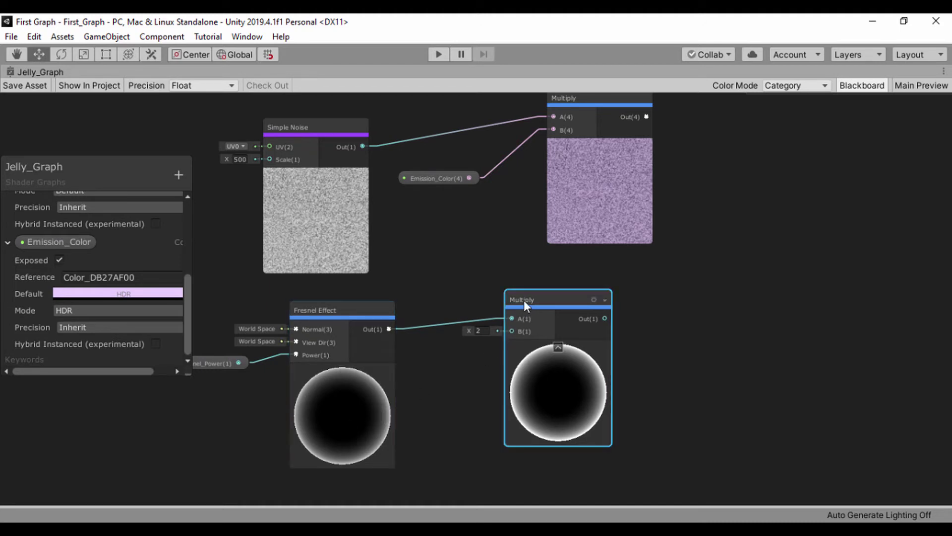
left_click_drag(524, 300, 560, 290)
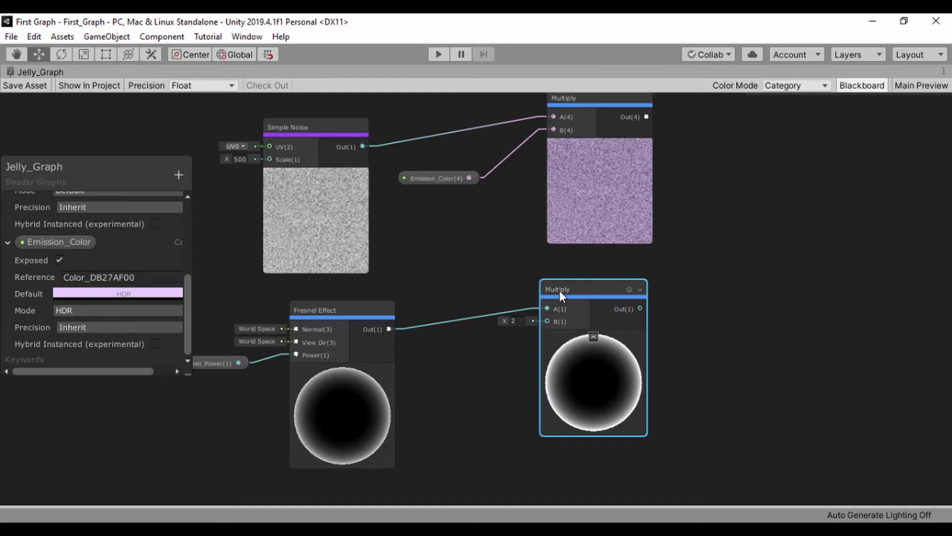
Step: Add a Color property named Emission_Color_2 to the Blackboard
left_click(176, 175)
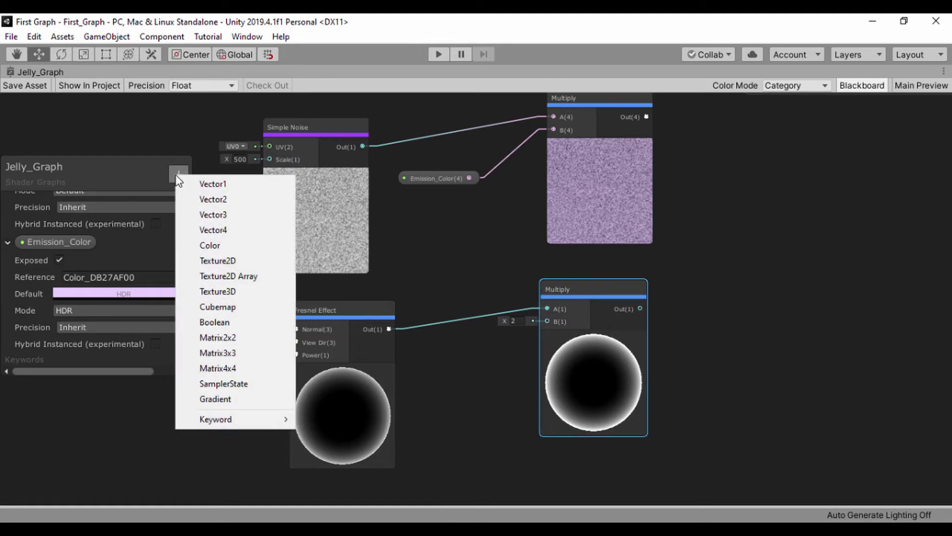
left_click(204, 245)
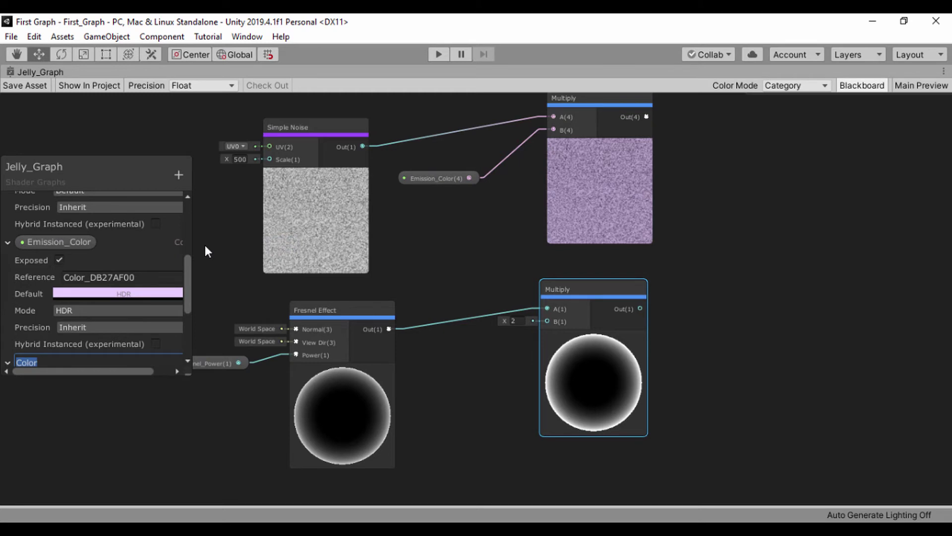
type("Emission")
type("Color 2")
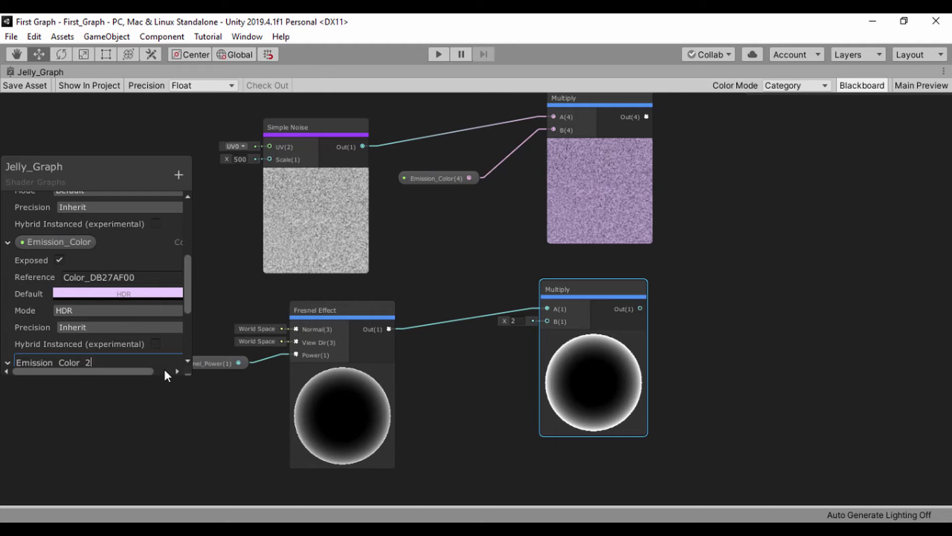
Step: Set the Emission_Color_2 property's mode to HDR
left_click(182, 293)
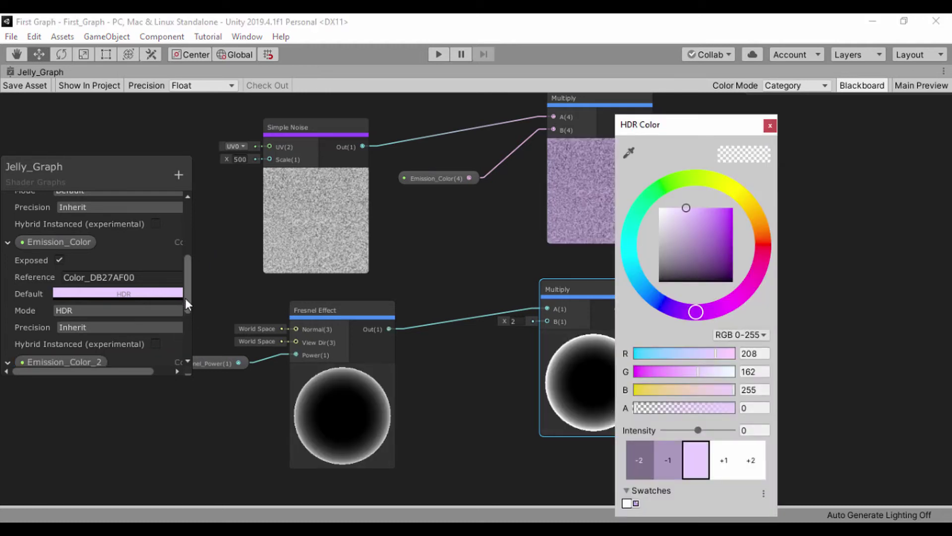
left_click(193, 319)
scroll(193, 319, "up", 1)
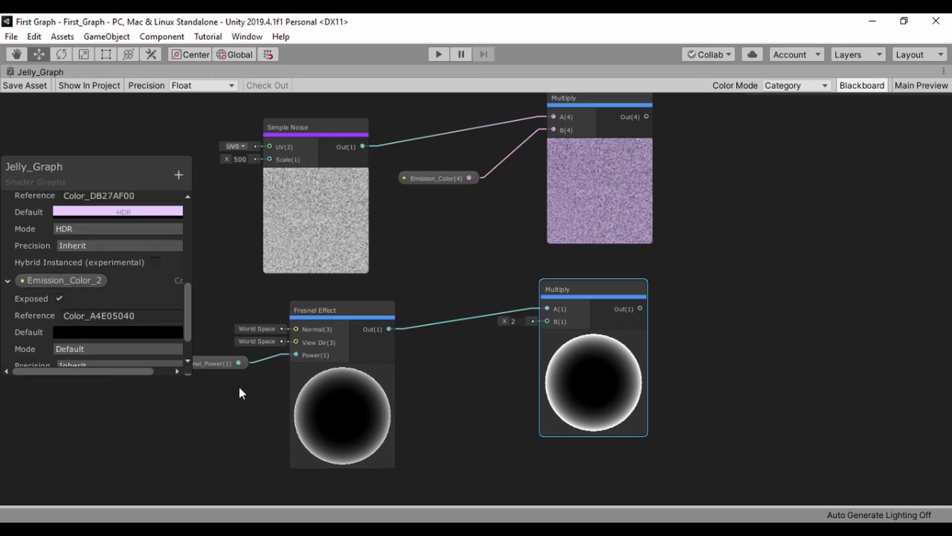
left_click_drag(186, 318, 184, 328)
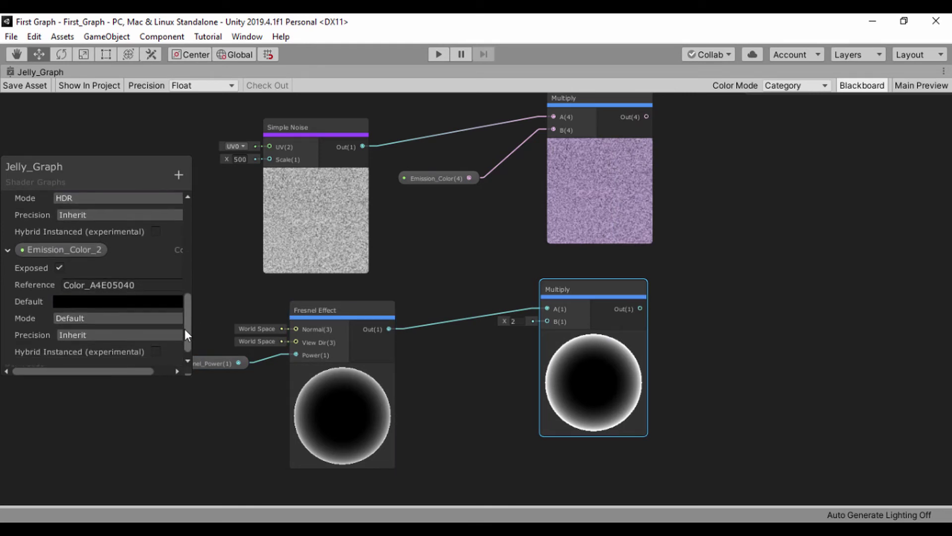
left_click(131, 302)
left_click(117, 317)
left_click(99, 349)
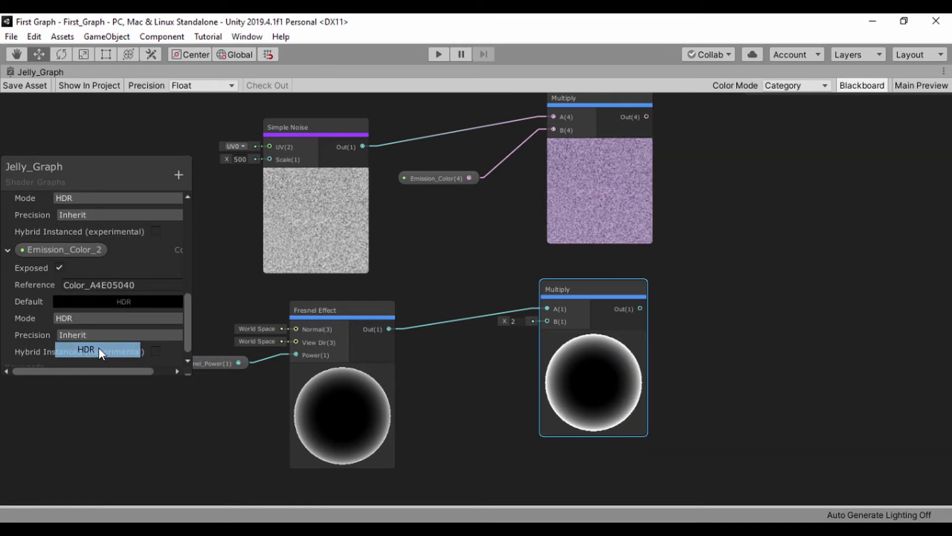
Step: Set the default HDR colour of Emission_Color_2 to a medium purple, more saturated than Emission_Color
left_click(109, 303)
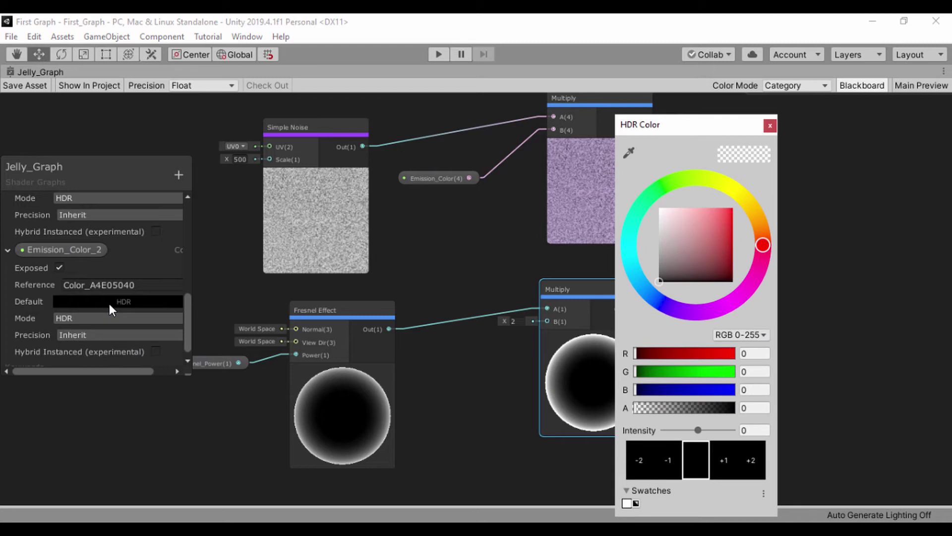
left_click(763, 240)
mouse_move(766, 262)
left_mouse_down()
mouse_move(738, 296)
mouse_move(710, 310)
left_mouse_up()
left_click(687, 253)
mouse_move(694, 243)
left_mouse_down()
mouse_move(707, 220)
mouse_move(713, 229)
left_mouse_up()
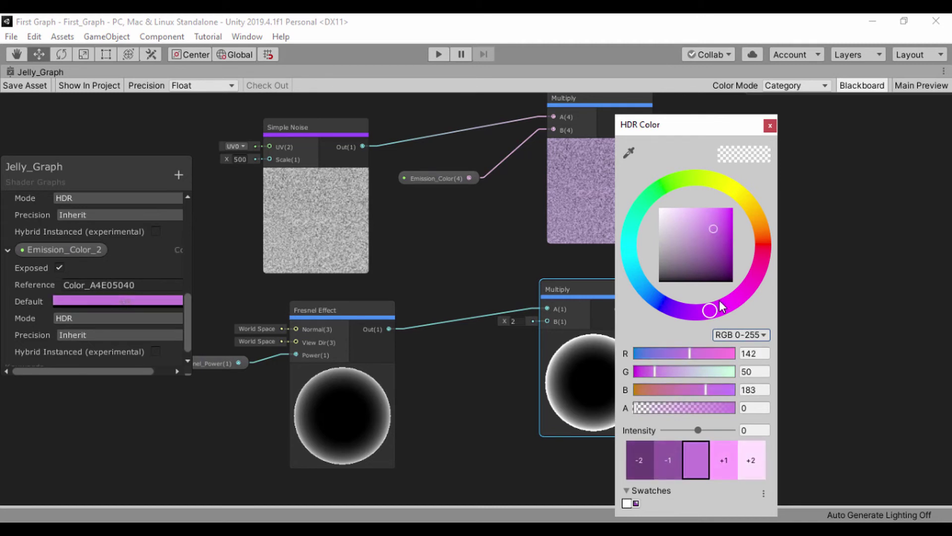
left_click_drag(711, 313, 703, 310)
left_click(770, 126)
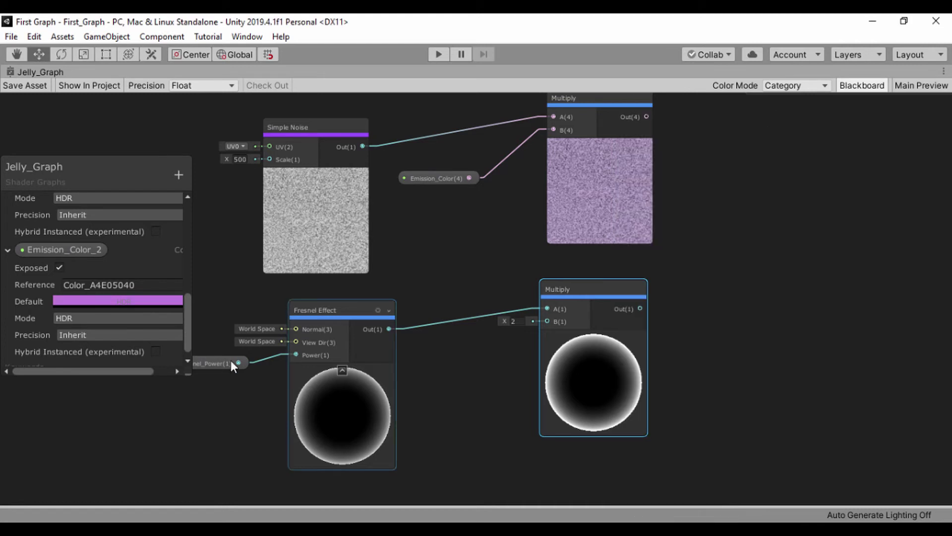
Step: Collapse the Emission_Color_2 property, place it in the graph and connect it to the lower Multiply node's B input
left_click(6, 250)
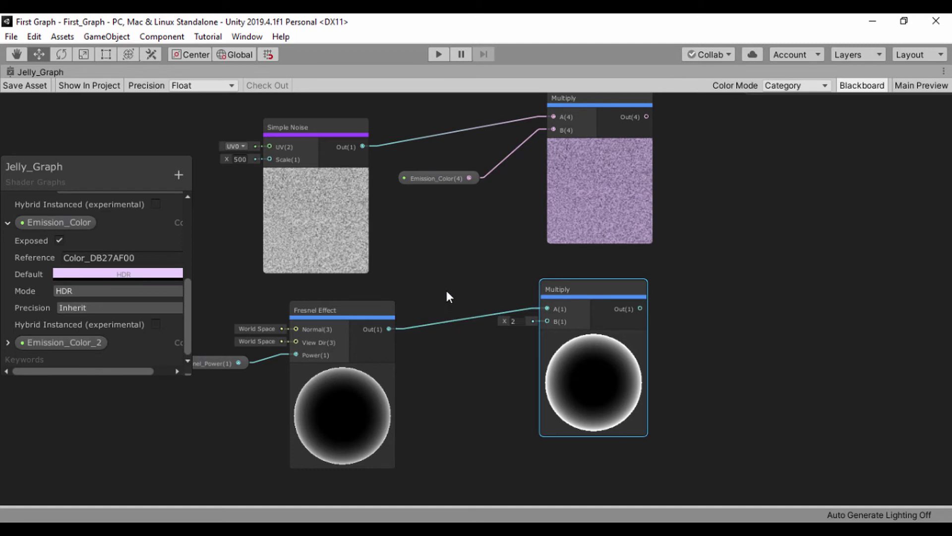
middle_click_drag(339, 305, 391, 307)
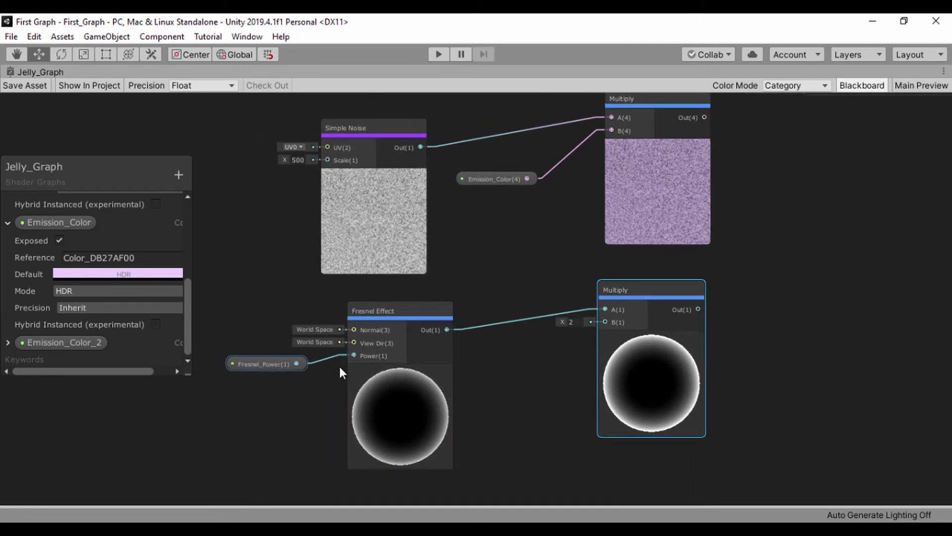
left_click_drag(52, 344, 483, 356)
left_click_drag(565, 366, 604, 323)
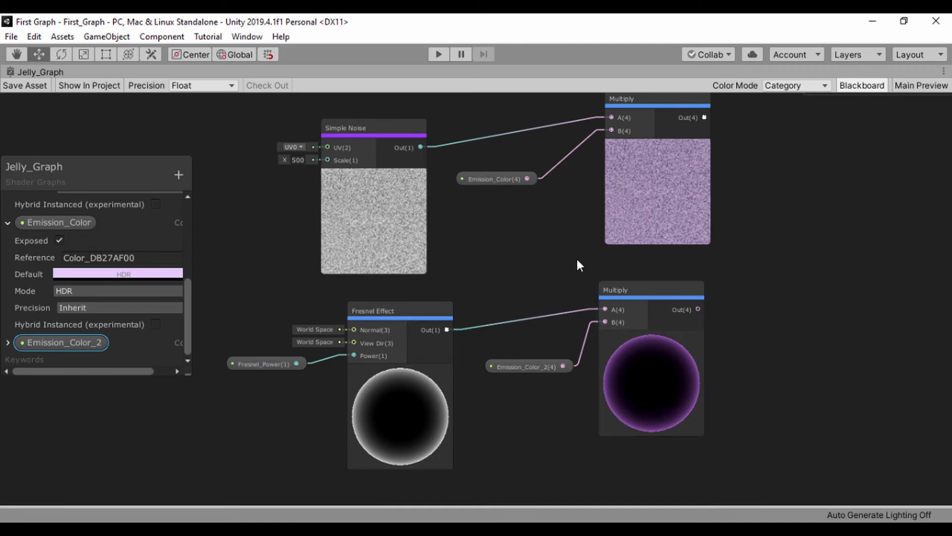
Step: Create a Blend node from the upper Multiply's output, feeding its Base input, and place it beyond the two Multiply nodes
scroll(576, 263, "down", 3)
middle_click_drag(574, 264, 416, 296)
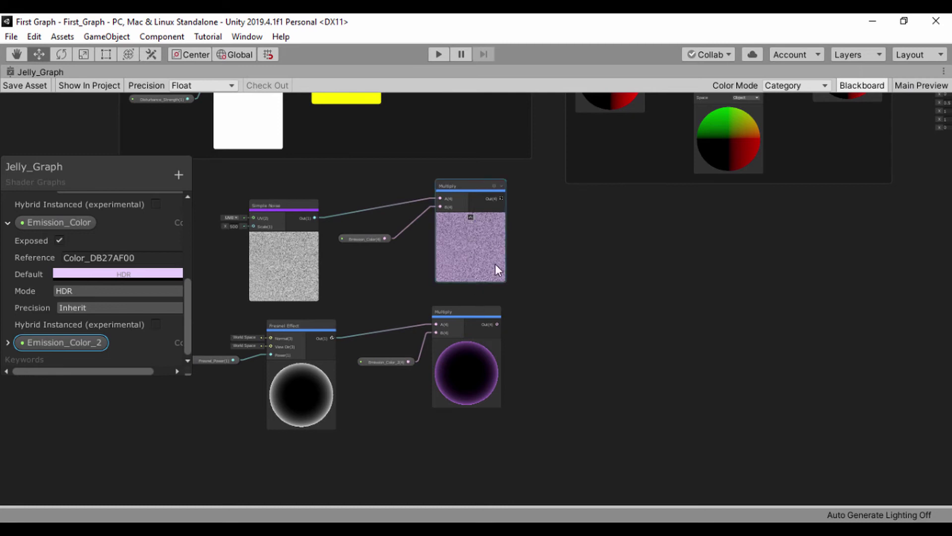
scroll(546, 278, "up", 4)
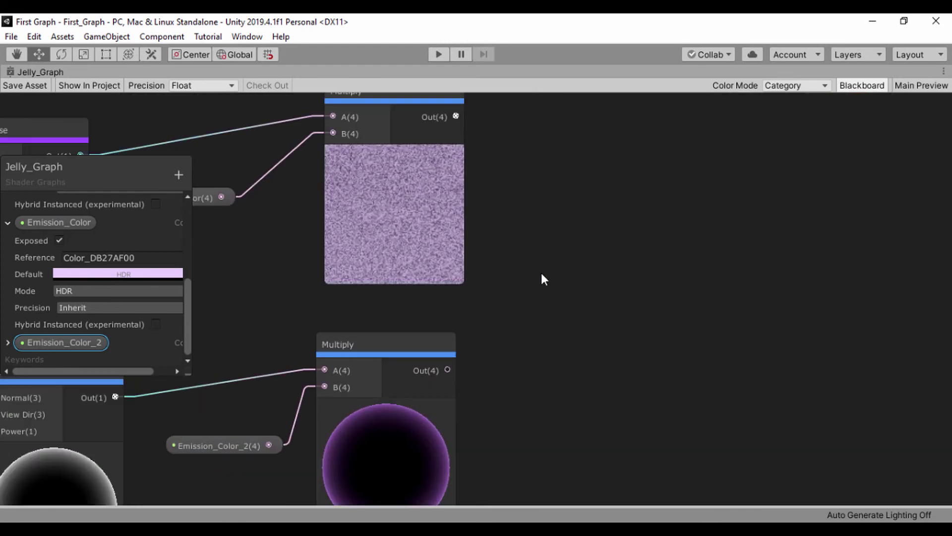
middle_click_drag(541, 270, 490, 317)
left_click_drag(404, 156, 542, 287)
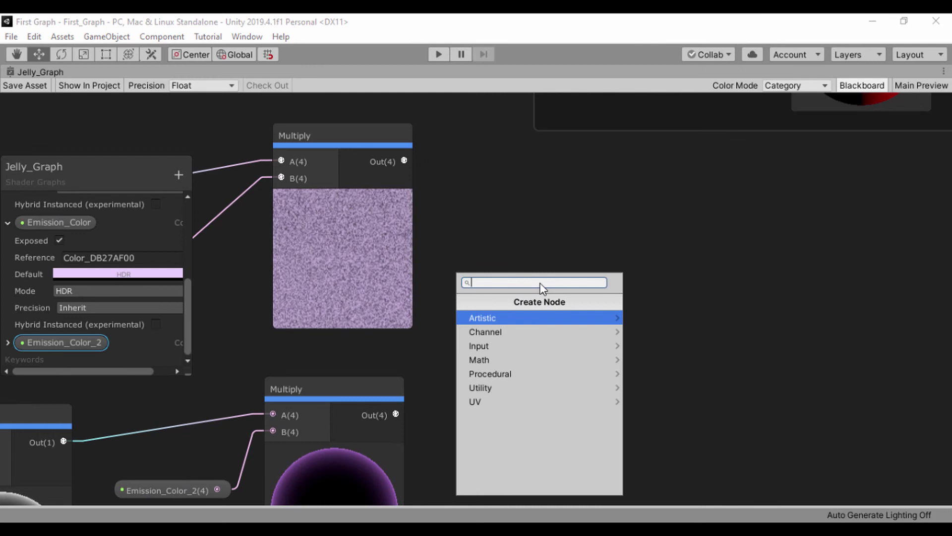
type("blend")
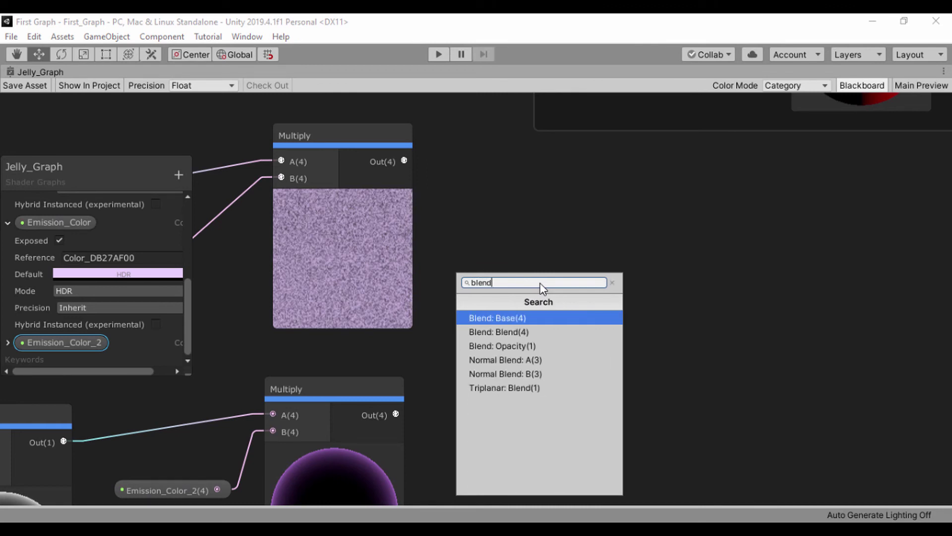
key("Return")
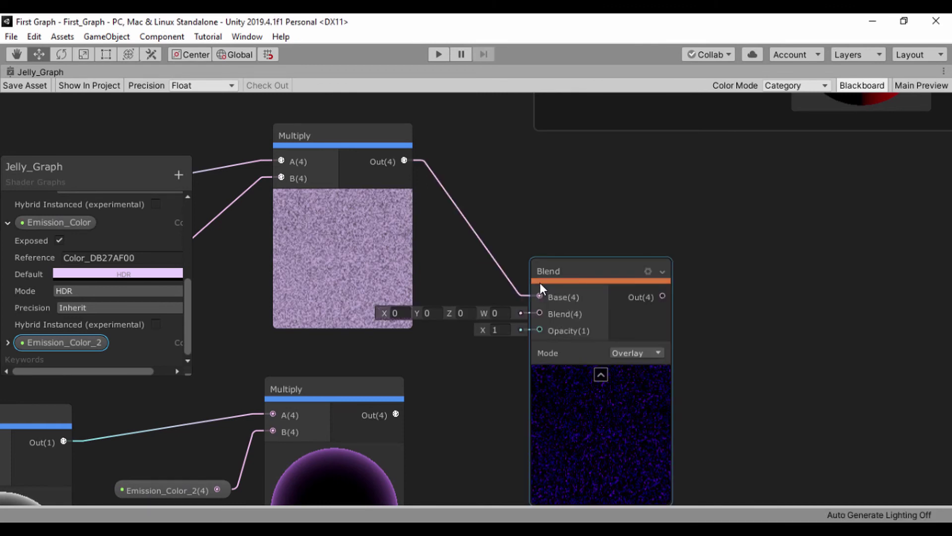
left_click_drag(555, 274, 595, 245)
scroll(514, 353, "down", 1)
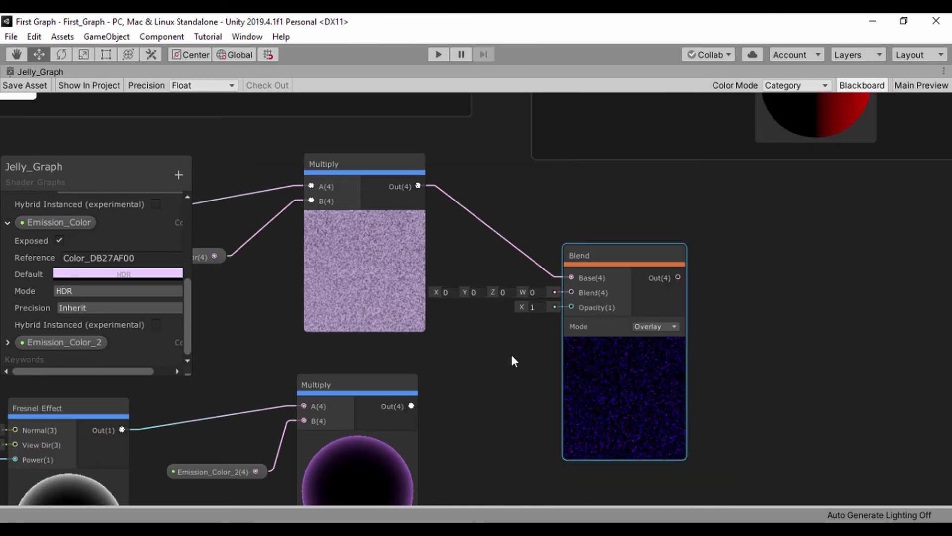
Step: Connect the lower Multiply's output to the Blend node's Blend input and shift the Blend node slightly up and outward
middle_click_drag(502, 364, 496, 345)
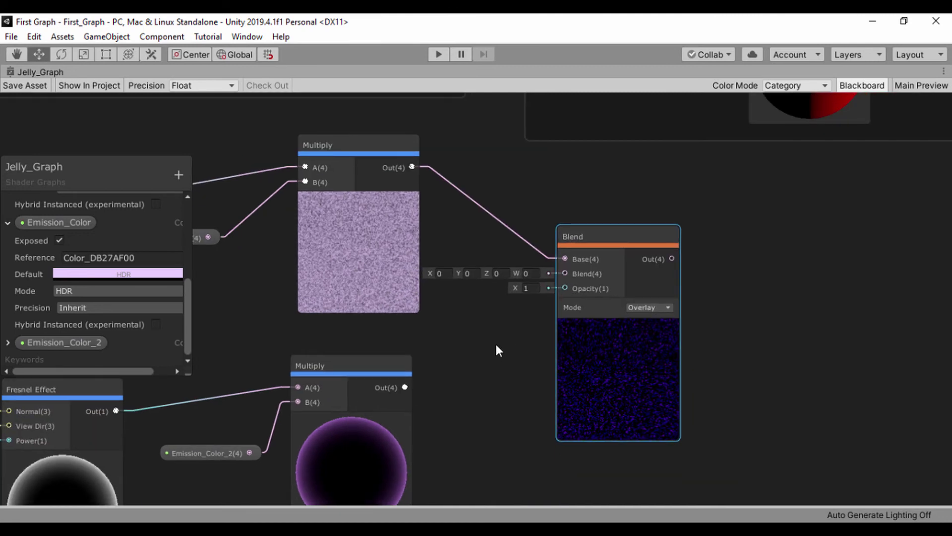
left_click_drag(404, 386, 564, 274)
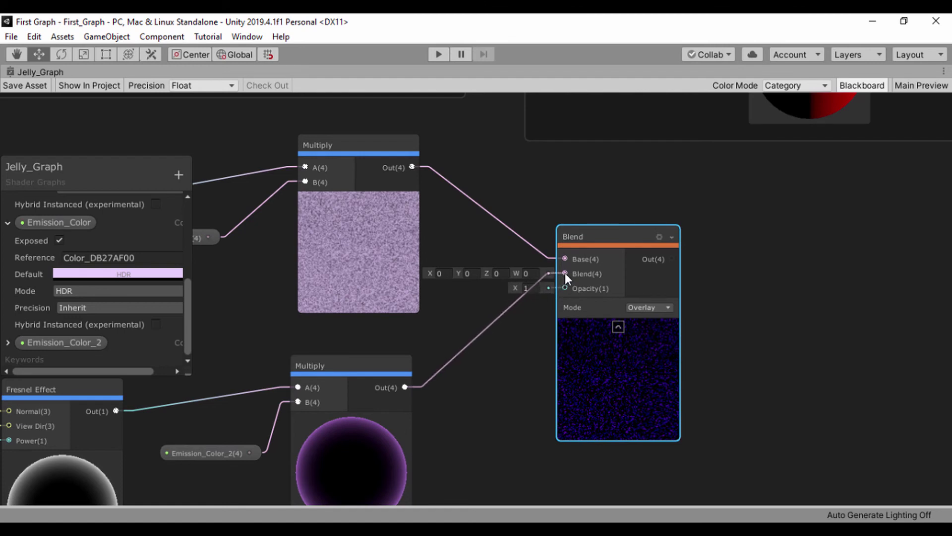
mouse_move(606, 377)
left_mouse_down()
mouse_move(610, 340)
mouse_move(622, 365)
left_mouse_up()
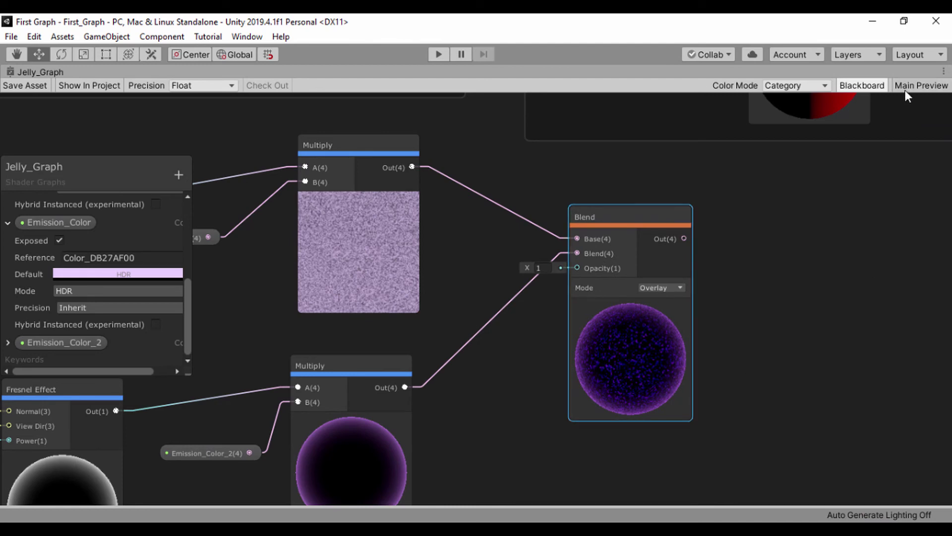
Step: Connect the Blend node's output to the Emission input of the PBR Master node
scroll(797, 291, "down", 3)
middle_click_drag(797, 291, 431, 323)
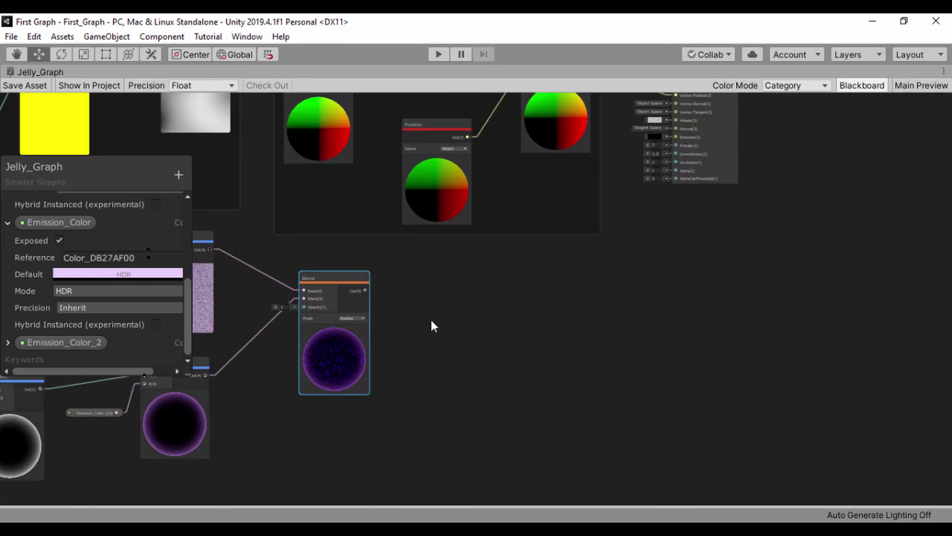
scroll(538, 298, "up", 4)
scroll(538, 293, "down", 4)
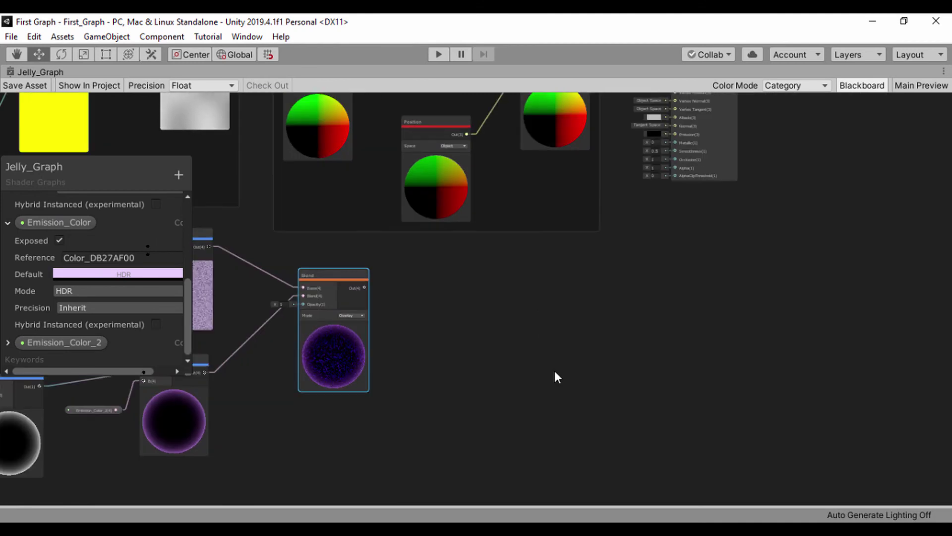
middle_click_drag(556, 376, 566, 452)
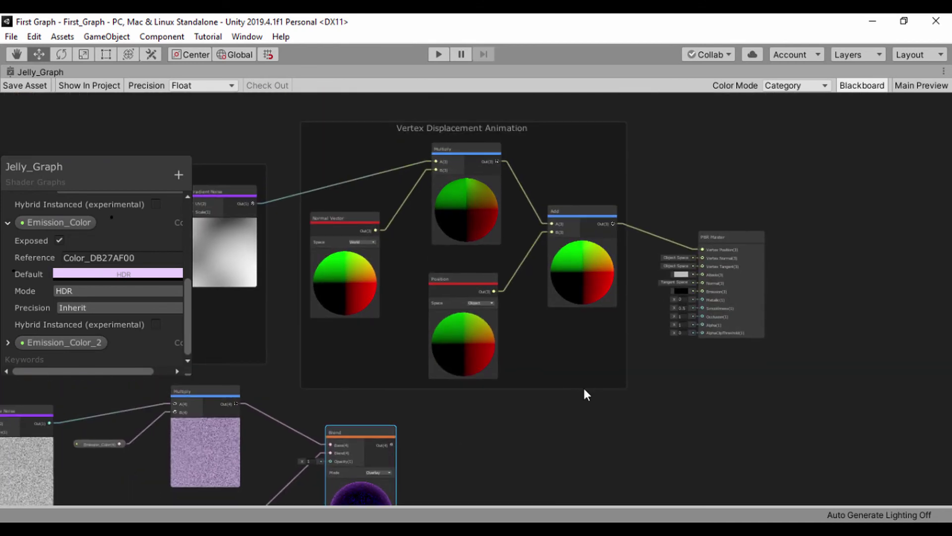
scroll(584, 389, "up", 3)
left_click_drag(291, 473, 764, 207)
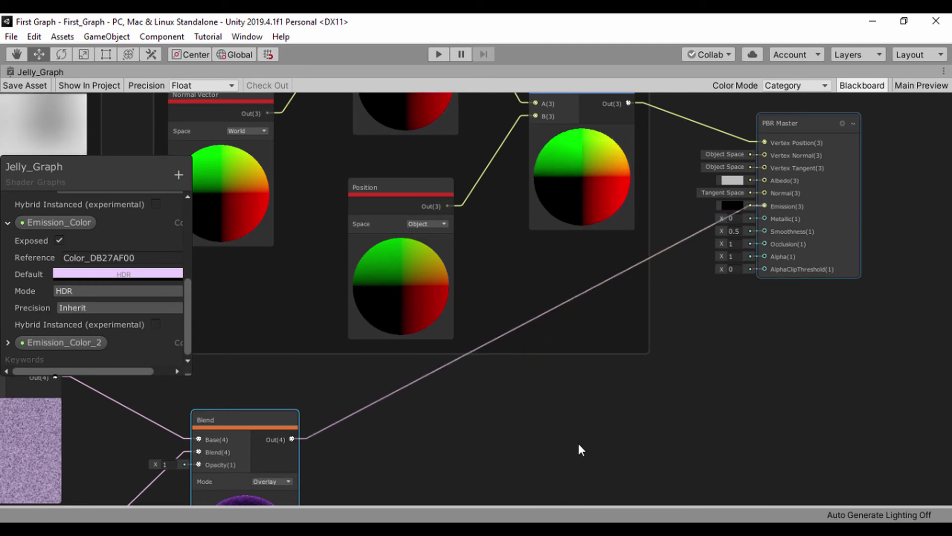
Step: Show the Main Preview and set the Blend node's mode to Darken
scroll(489, 454, "down", 3)
middle_click_drag(486, 456, 427, 374)
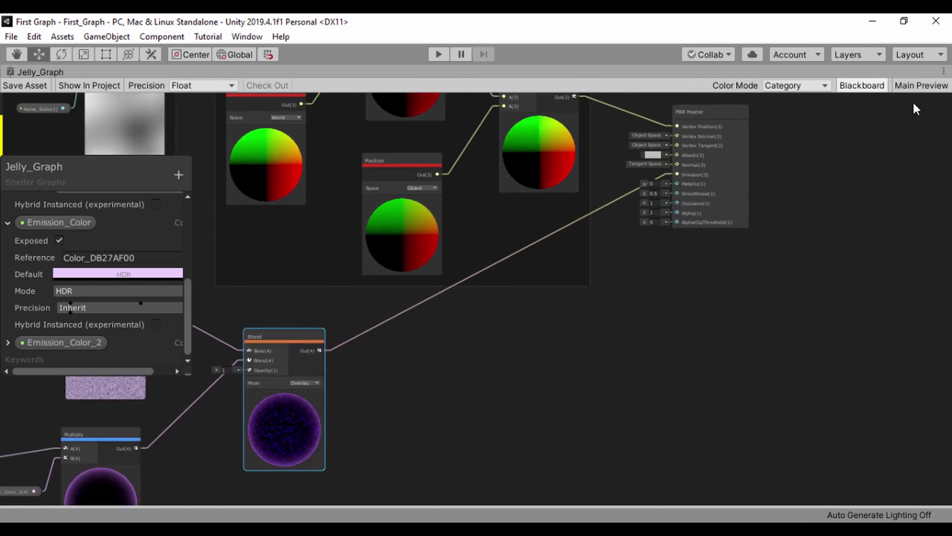
left_click(915, 88)
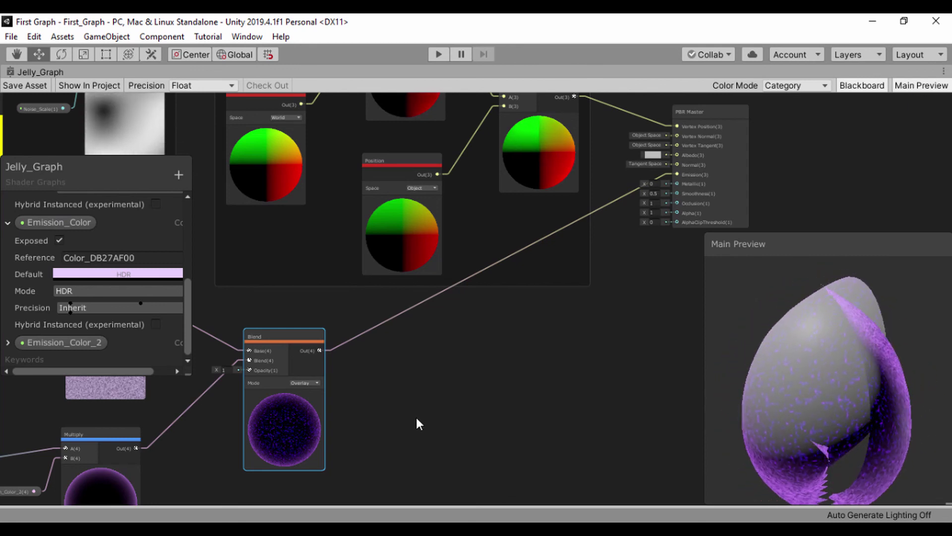
left_click(300, 382)
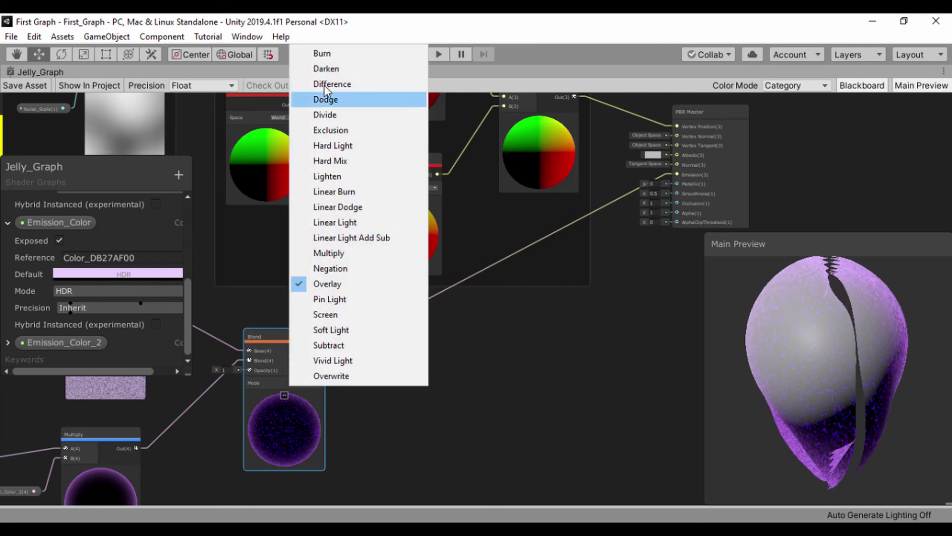
key("Escape")
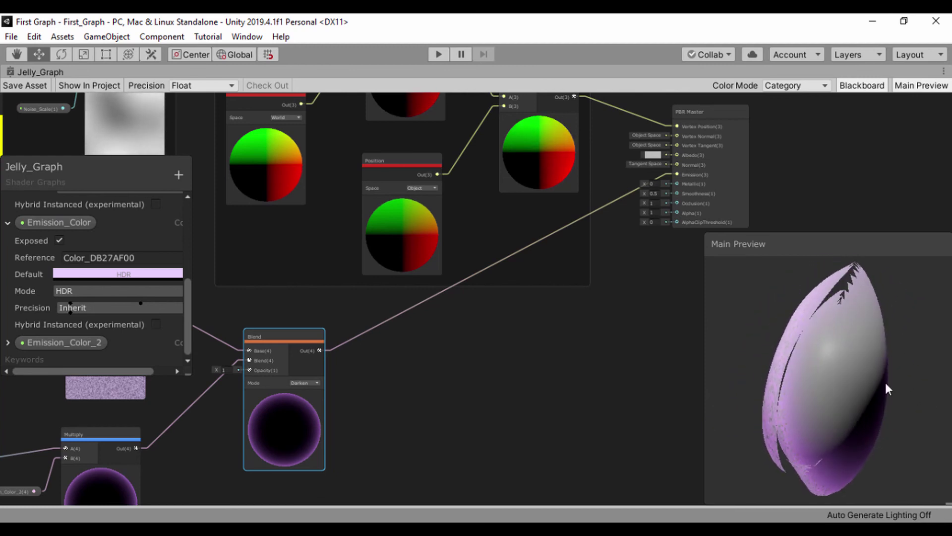
scroll(859, 377, "up", 5)
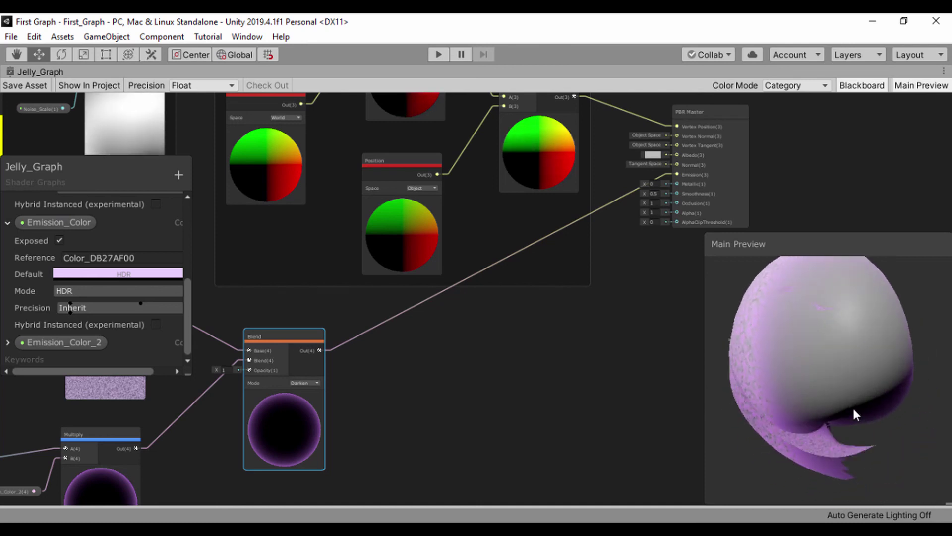
Step: Move all the emission nodes, from Simple Noise and Fresnel Effect to Blend, further below the existing groups and group them
scroll(540, 392, "down", 5)
middle_click_drag(521, 395, 626, 316)
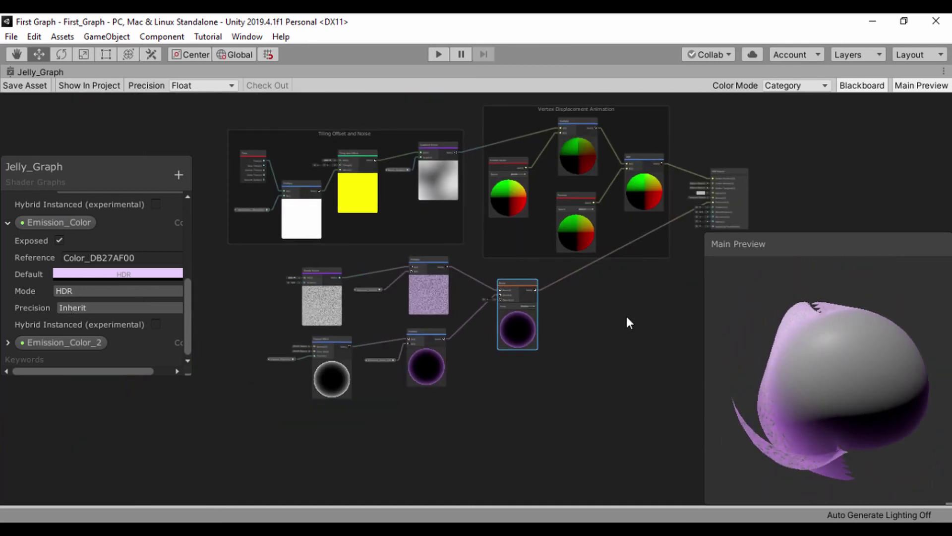
left_click_drag(290, 263, 552, 409)
left_click_drag(428, 256, 409, 333)
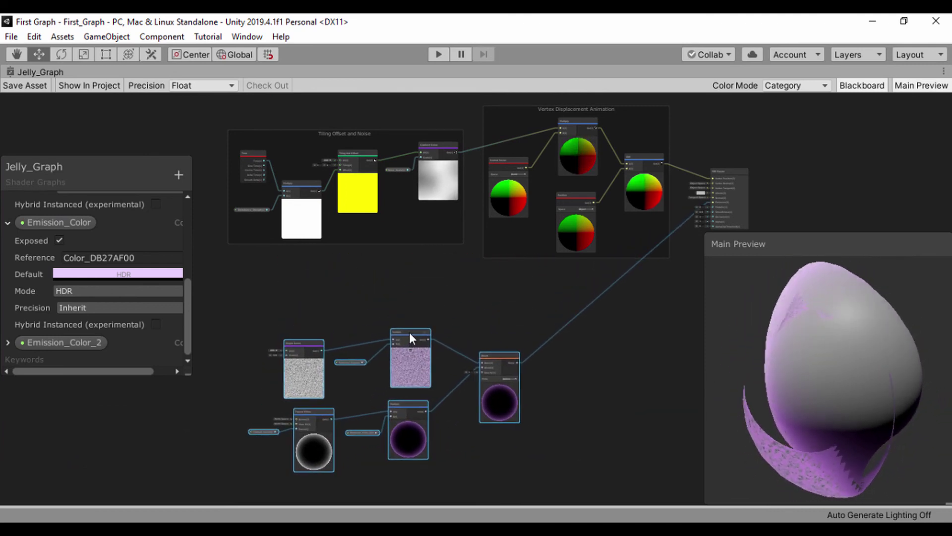
key("ctrl+g")
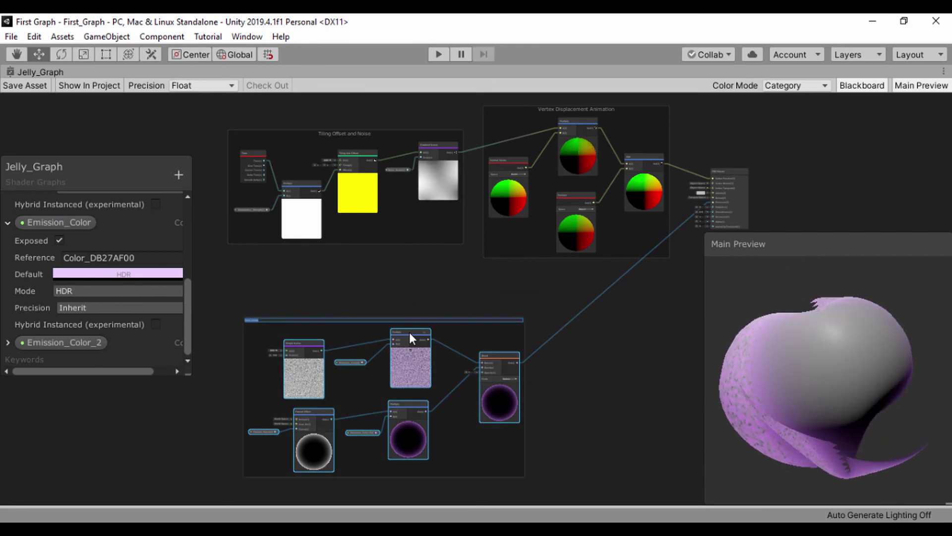
Step: Name the new node group Emission Color
scroll(227, 297, "up", 8)
key("Return")
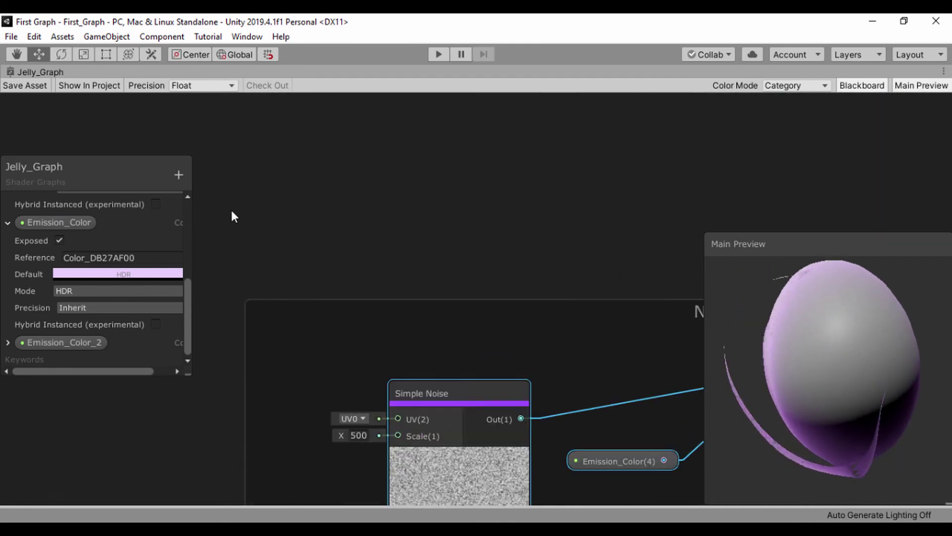
double_click(673, 254)
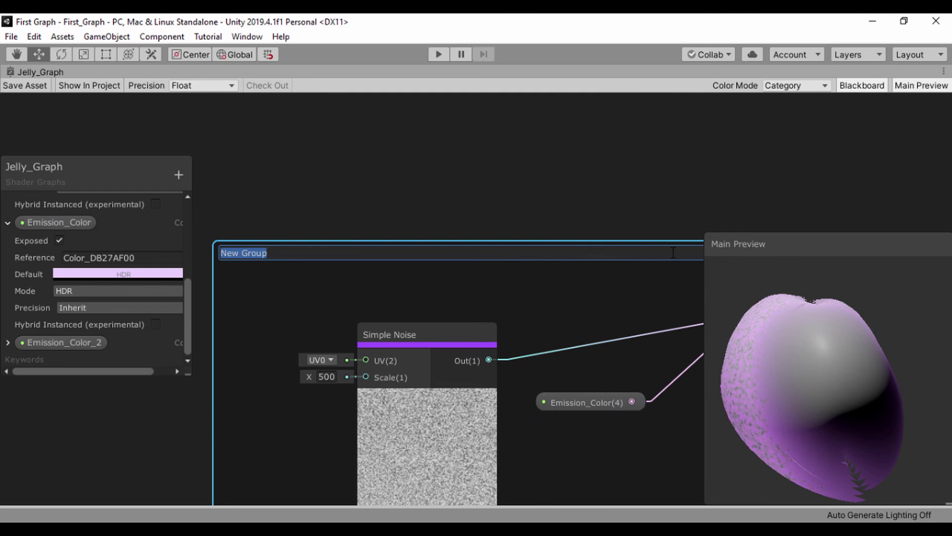
type("Emission ")
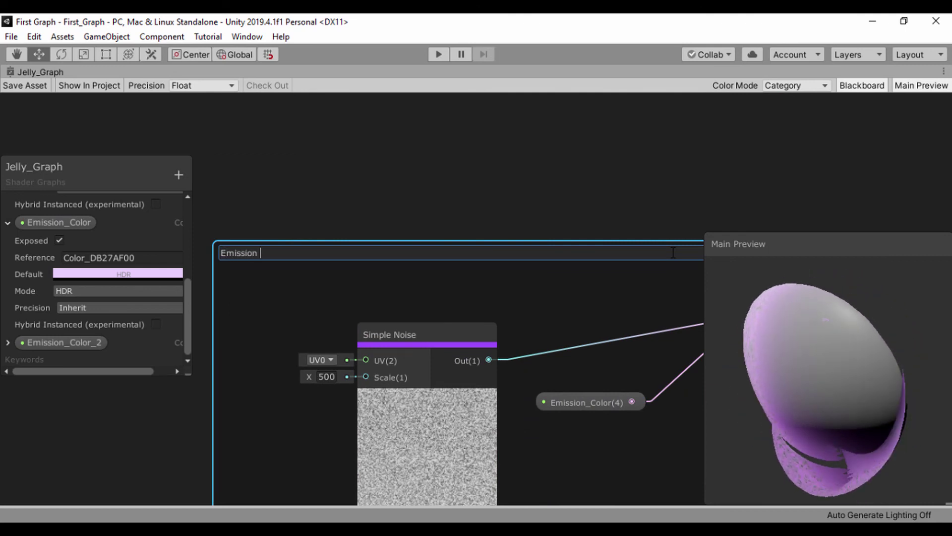
type("Col")
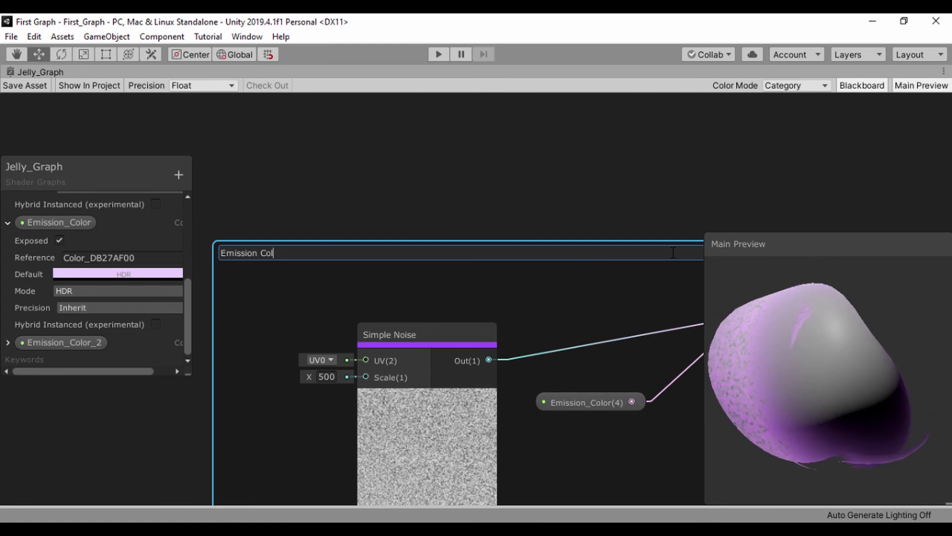
type("or")
key("Return")
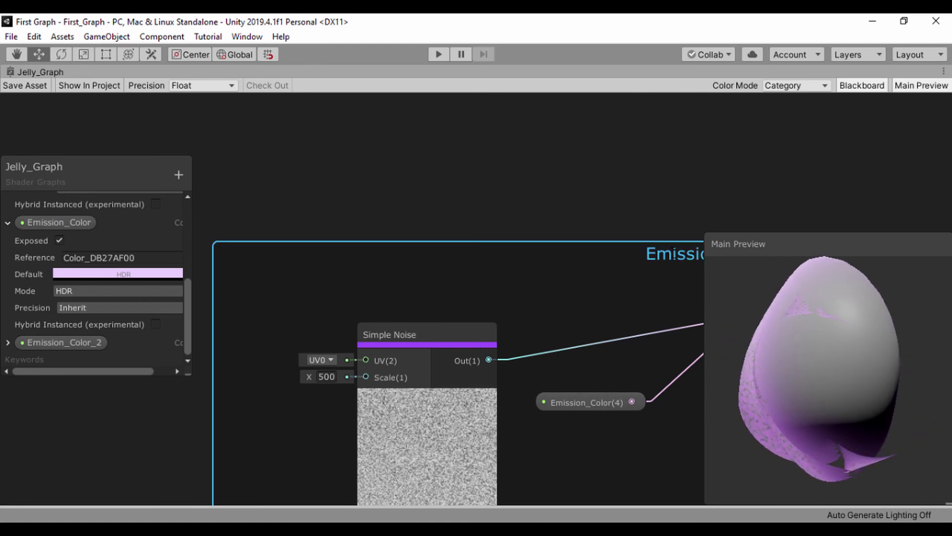
scroll(572, 218, "down", 3)
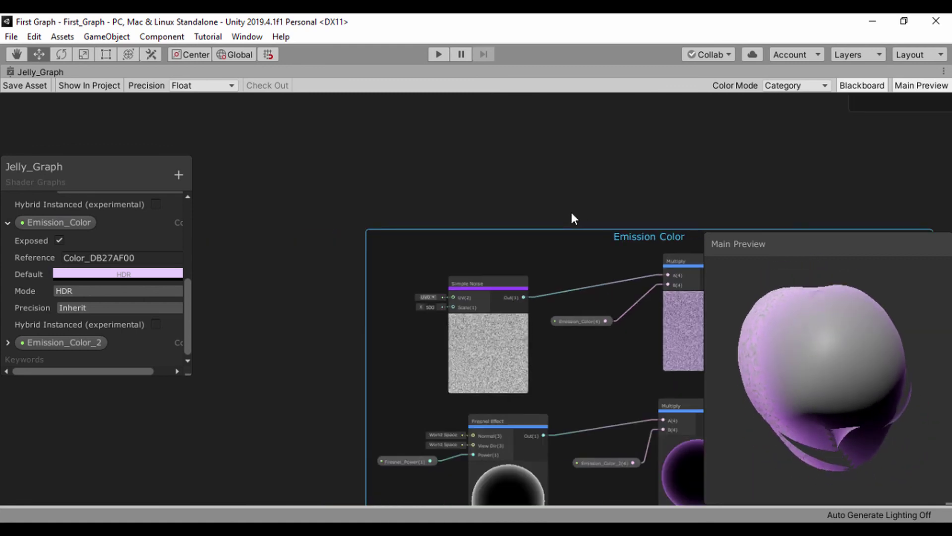
middle_click_drag(553, 251, 425, 187)
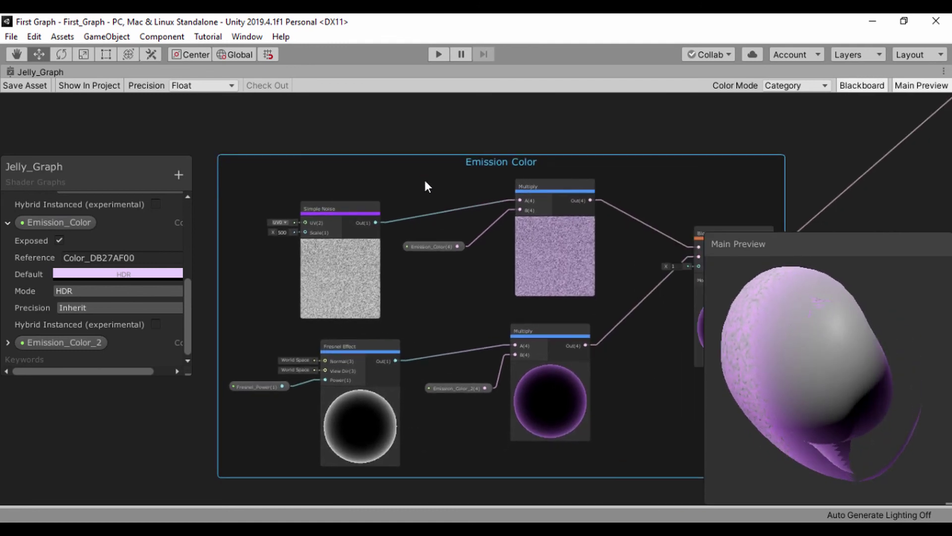
scroll(429, 195, "down", 1)
scroll(430, 199, "down", 1)
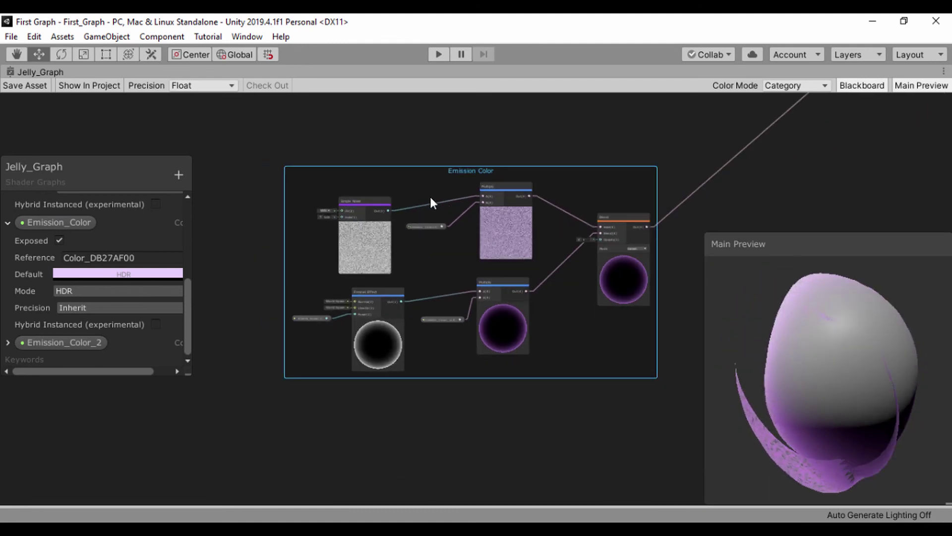